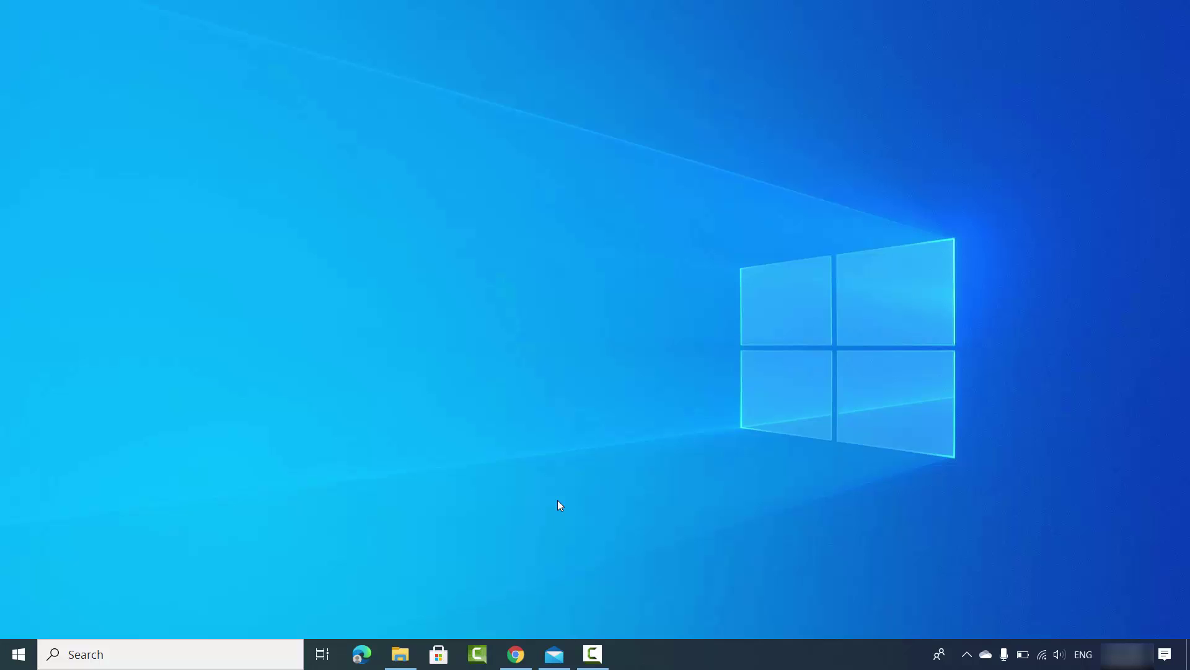
Bring back the sample folder window, then minimize it to clear the desktop
{"action": "left_click", "coordinate": [401, 654]}
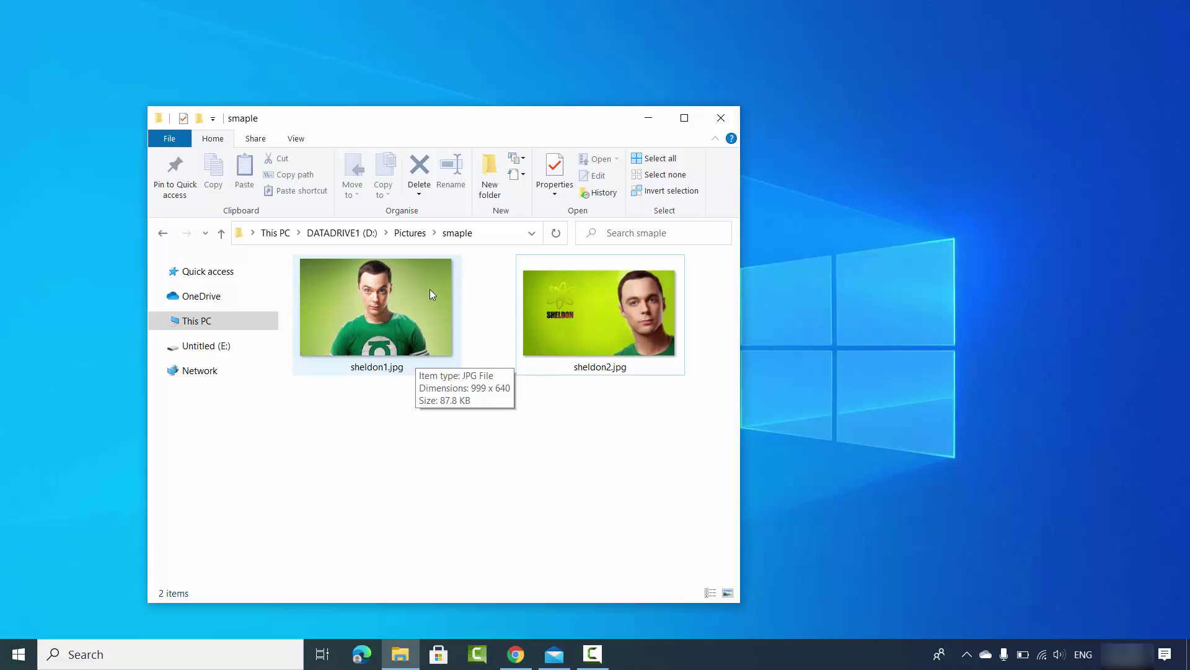
{"action": "mouse_move", "coordinate": [593, 336]}
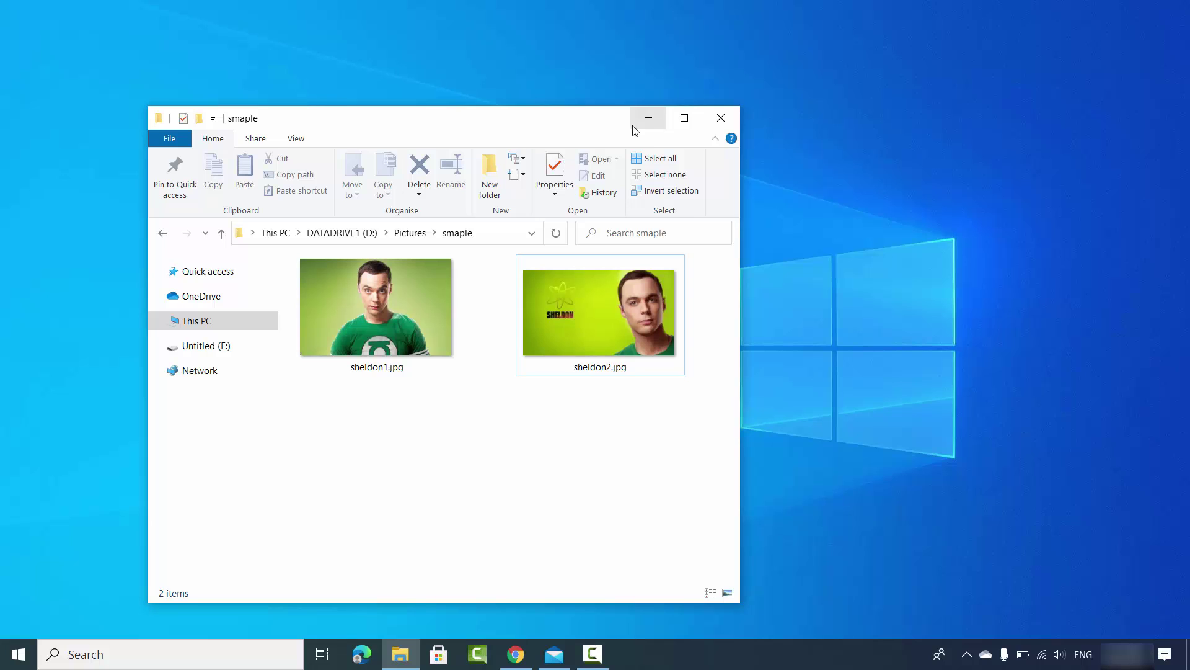
{"action": "left_click", "coordinate": [648, 118]}
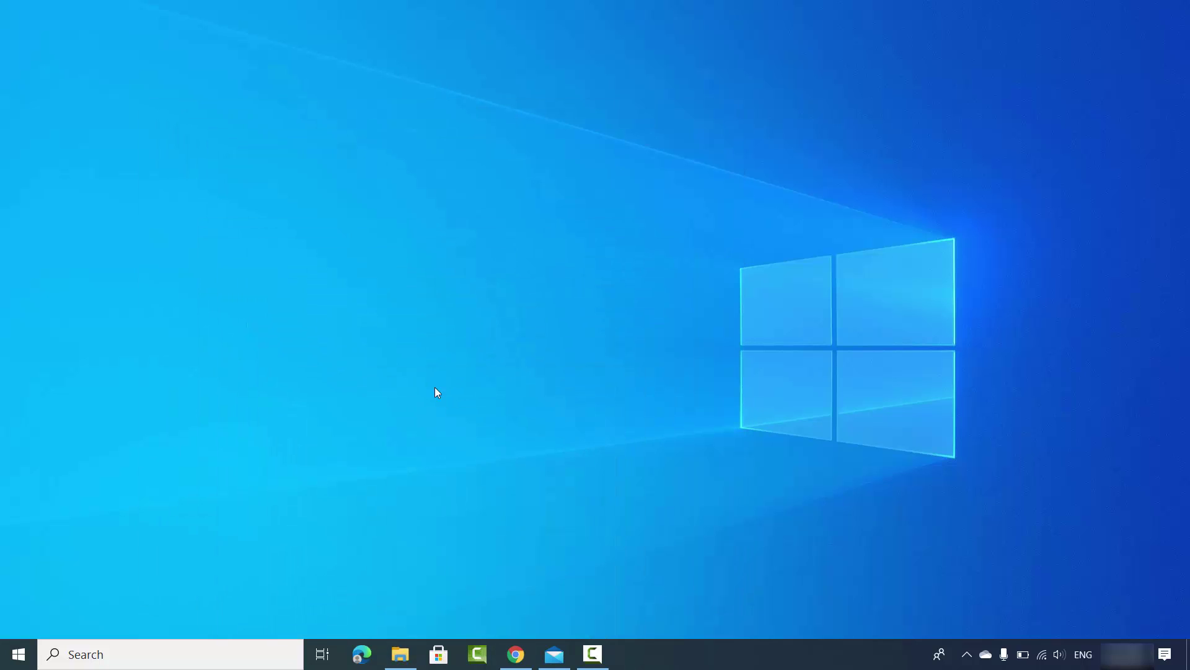
Search 'paint' in Windows Search, launch Paint 3D and create a New blank canvas
{"action": "left_click", "coordinate": [219, 662]}
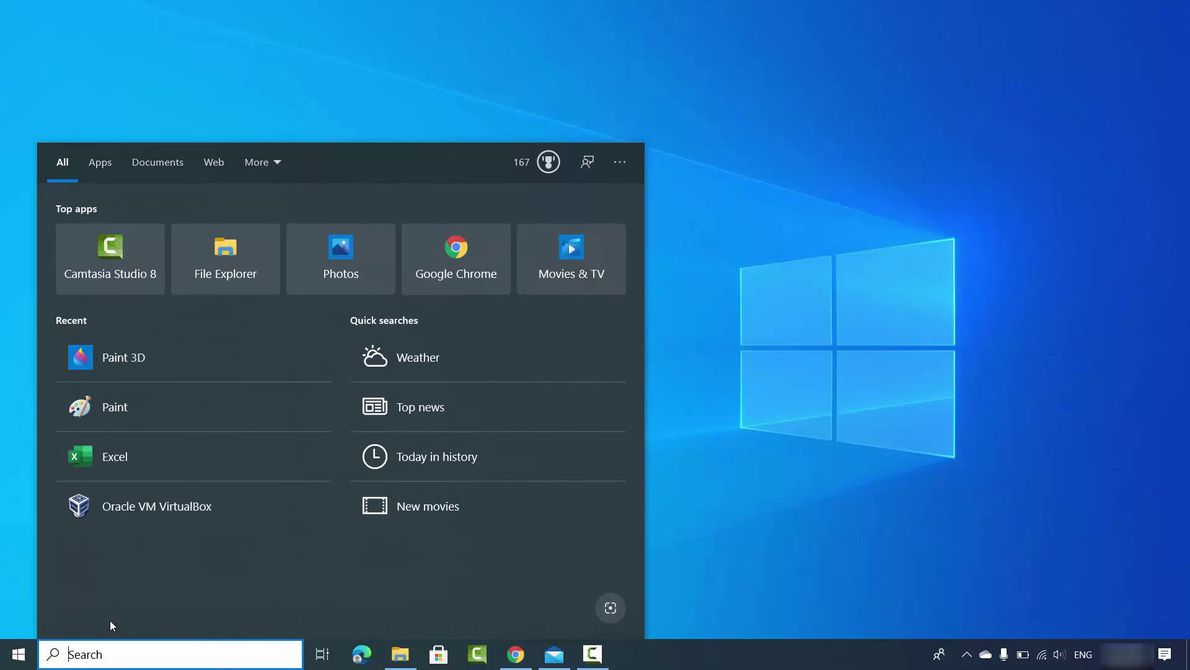
{"action": "type", "text": "pain"}
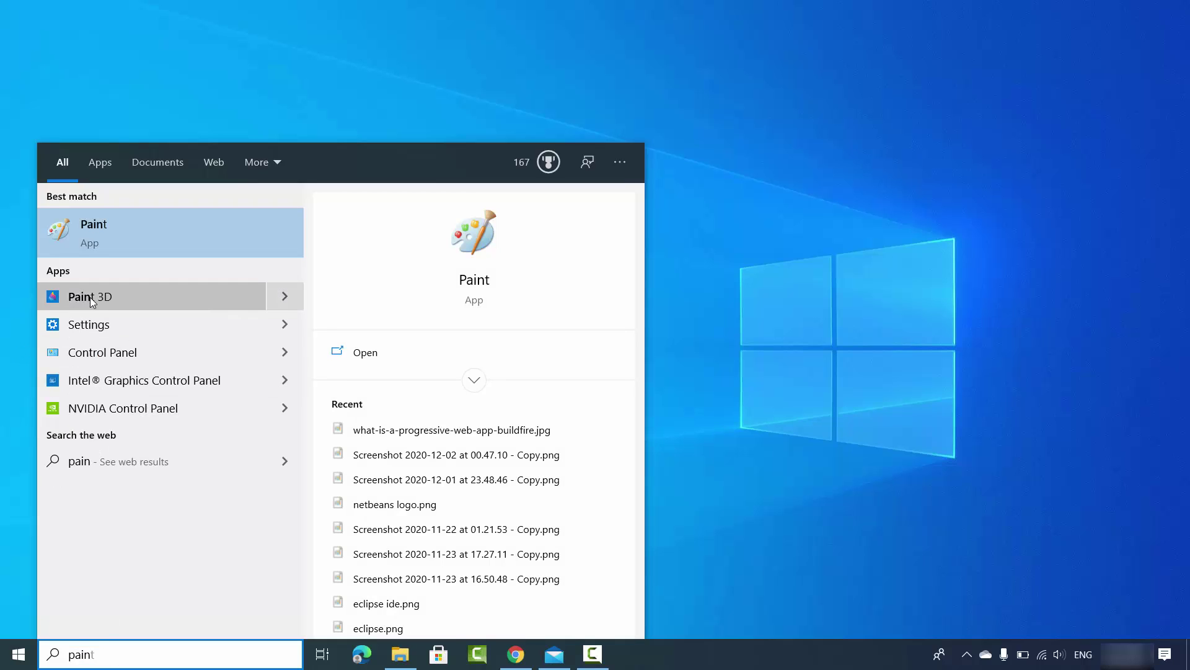
{"action": "type", "text": "t"}
{"action": "left_click", "coordinate": [110, 297]}
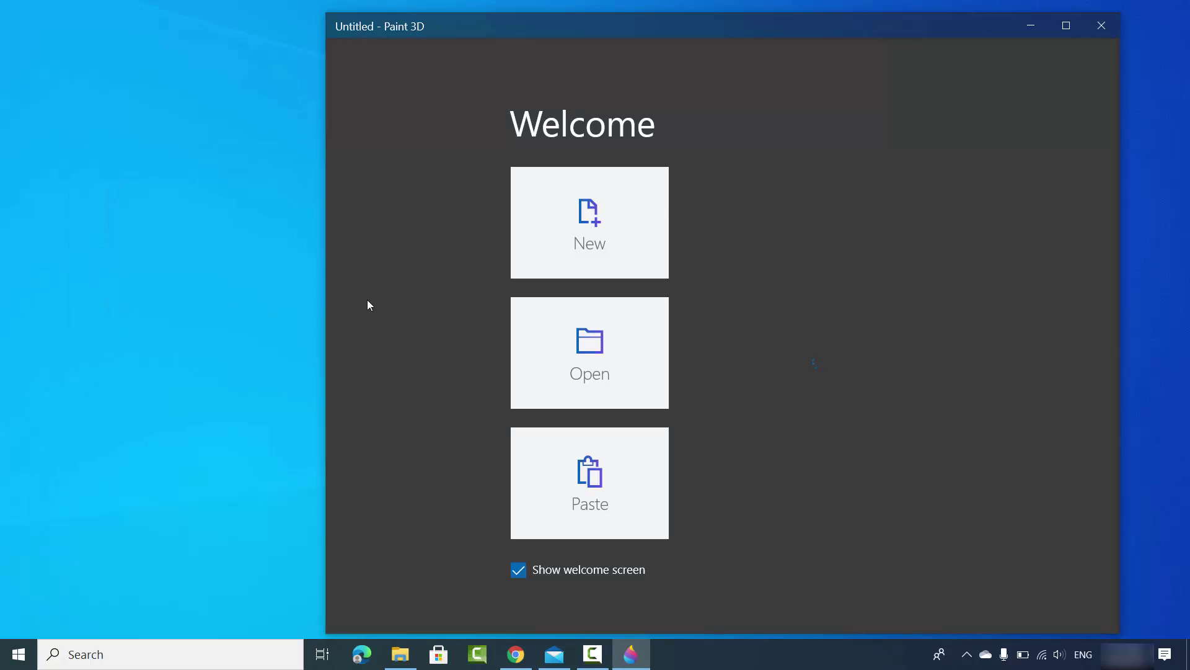
{"action": "left_click", "coordinate": [564, 229]}
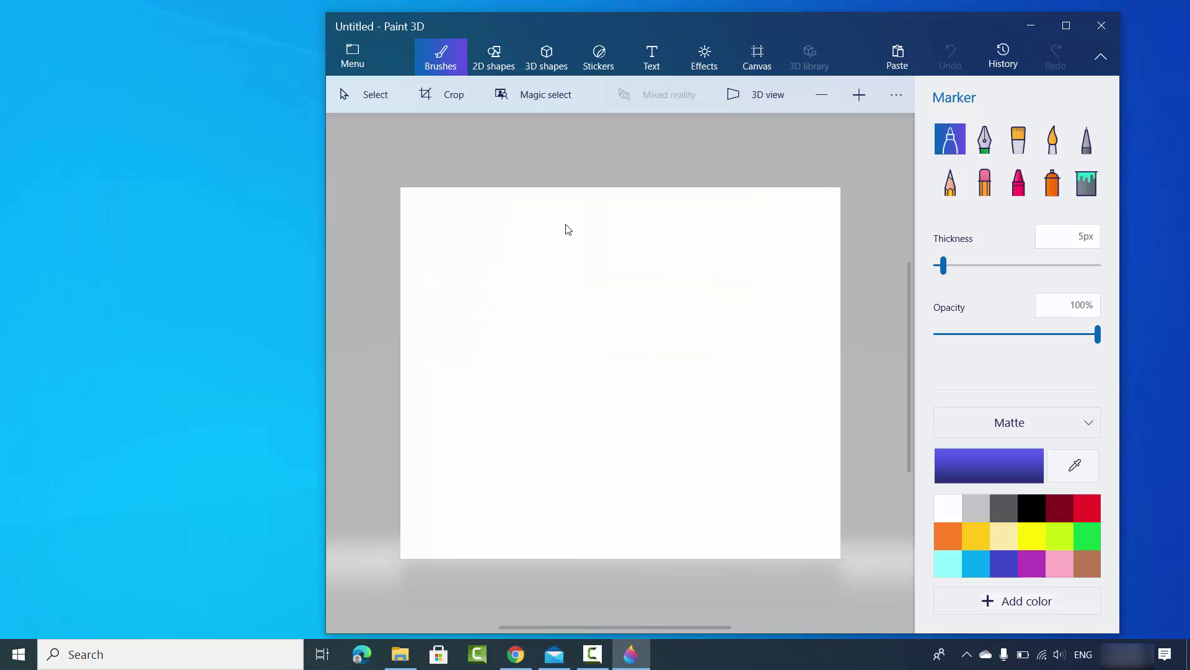
Drag sheldon2.jpg from the sample folder onto the Paint 3D canvas and maximize Paint 3D
{"action": "left_click", "coordinate": [400, 654]}
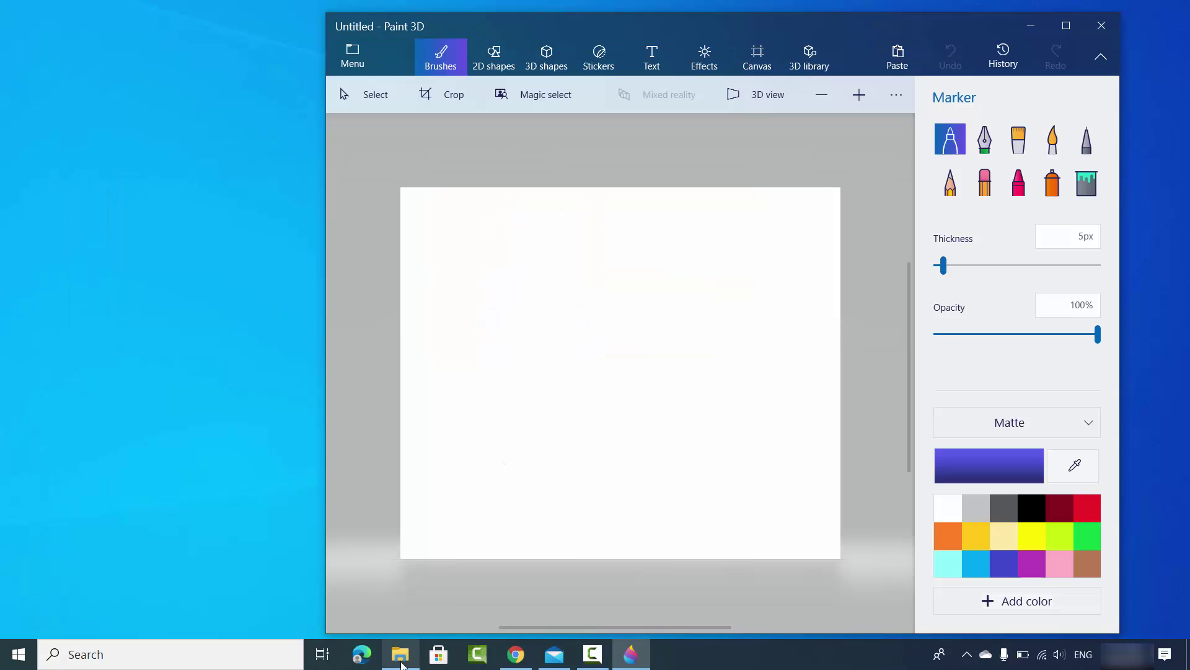
{"action": "left_click_drag", "start_coordinate": [436, 118], "coordinate": [263, 102]}
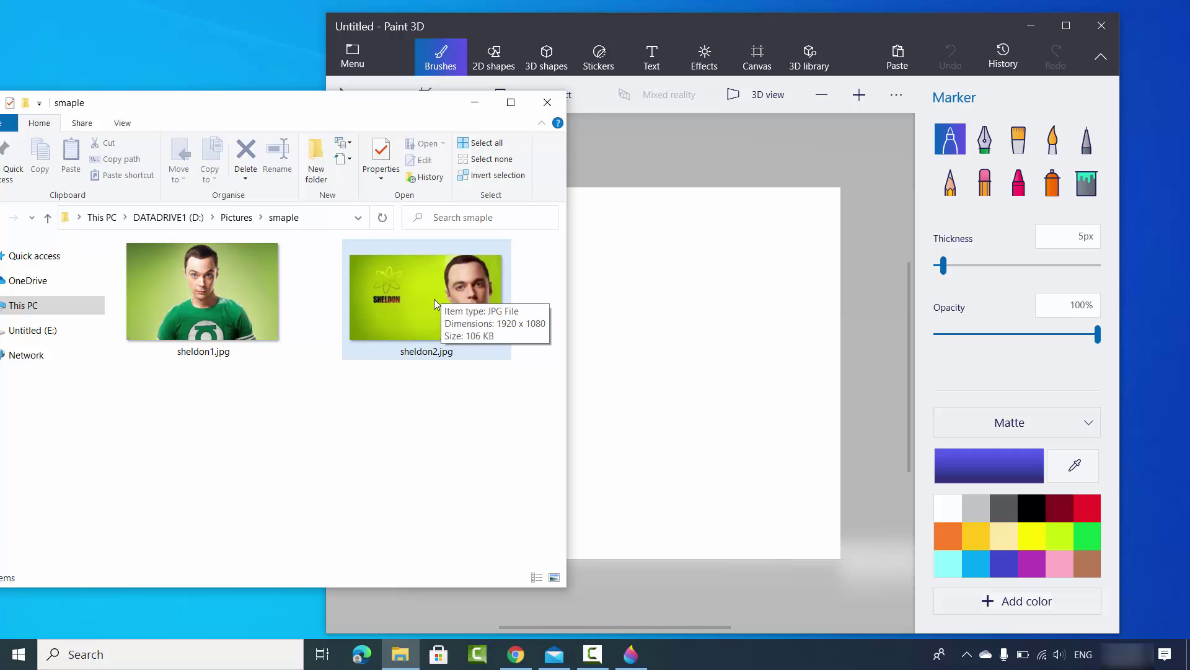
{"action": "mouse_move", "coordinate": [430, 295]}
{"action": "left_mouse_down"}
{"action": "mouse_move", "coordinate": [558, 310]}
{"action": "mouse_move", "coordinate": [697, 305]}
{"action": "mouse_move", "coordinate": [699, 326]}
{"action": "left_mouse_up"}
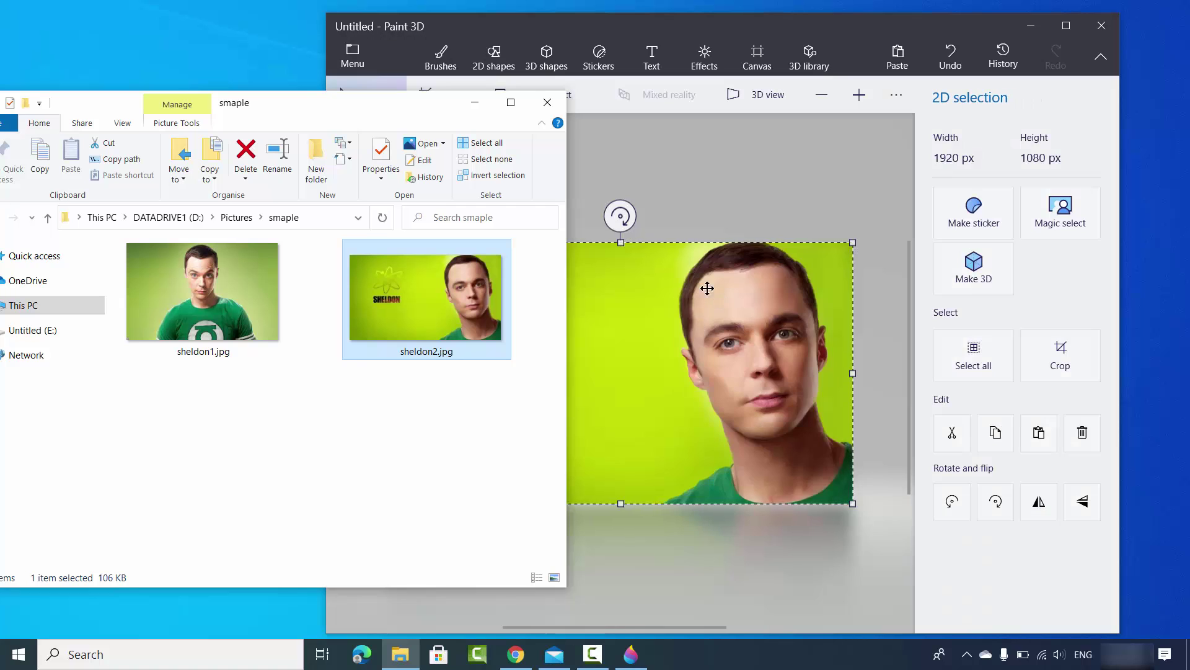
{"action": "left_click", "coordinate": [475, 103]}
{"action": "left_click", "coordinate": [1061, 26]}
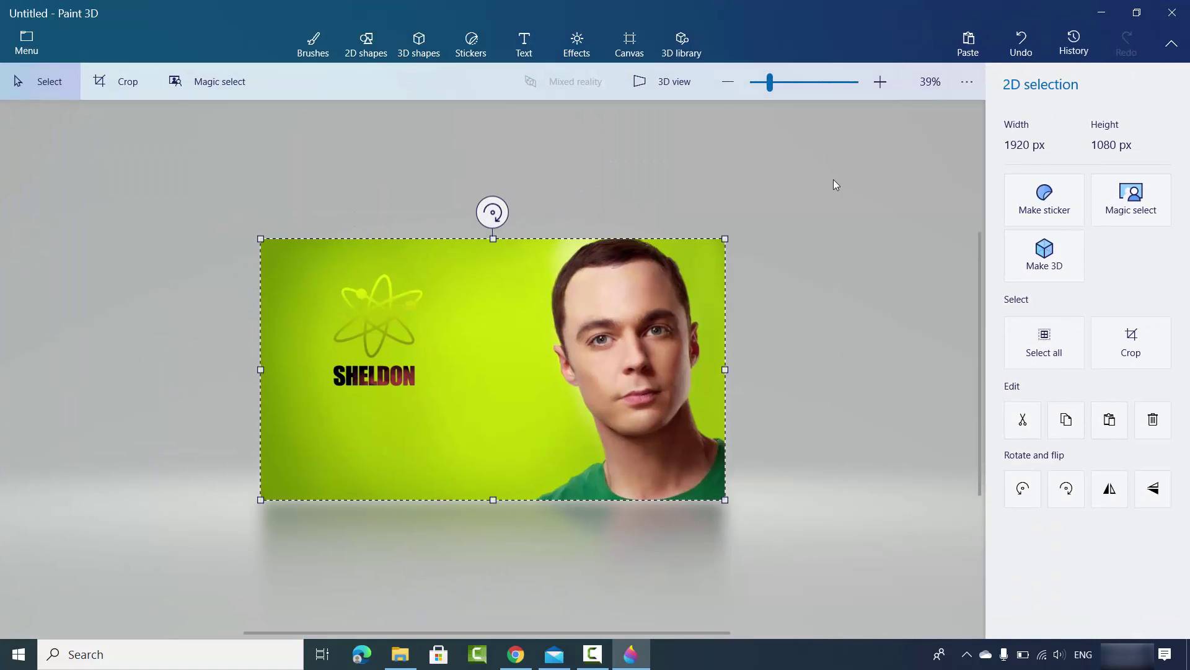
Apply Magic select to the whole sheldon2 image to get an initial cutout outline
{"action": "left_click", "coordinate": [213, 83]}
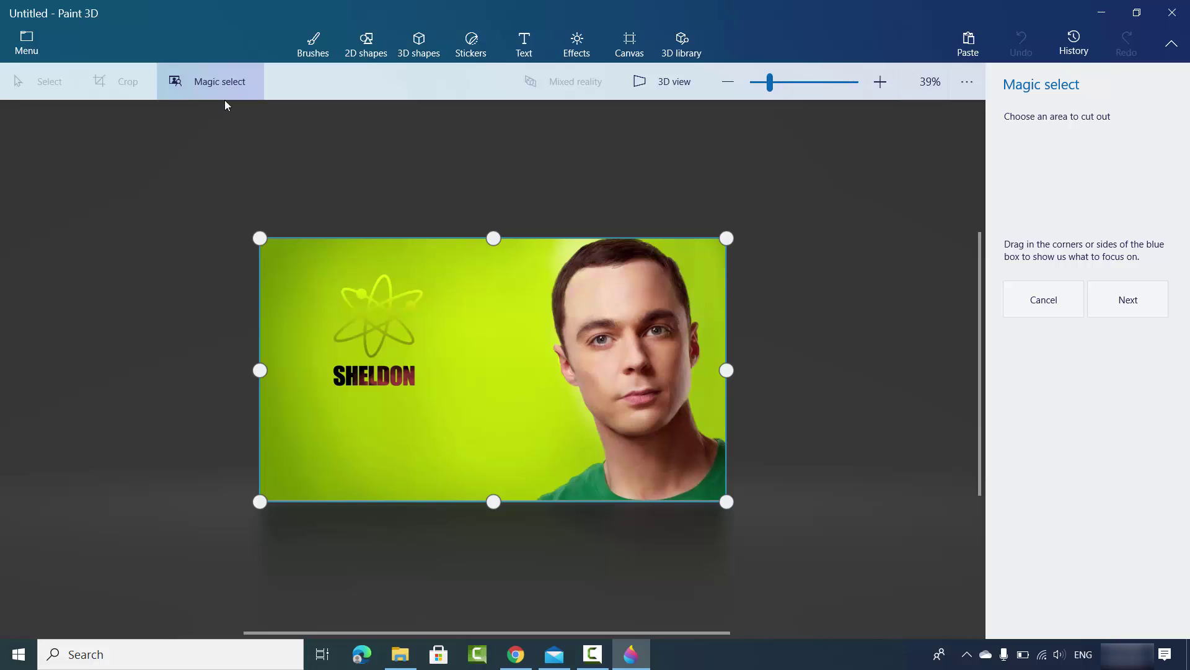
{"action": "left_click", "coordinate": [1124, 307]}
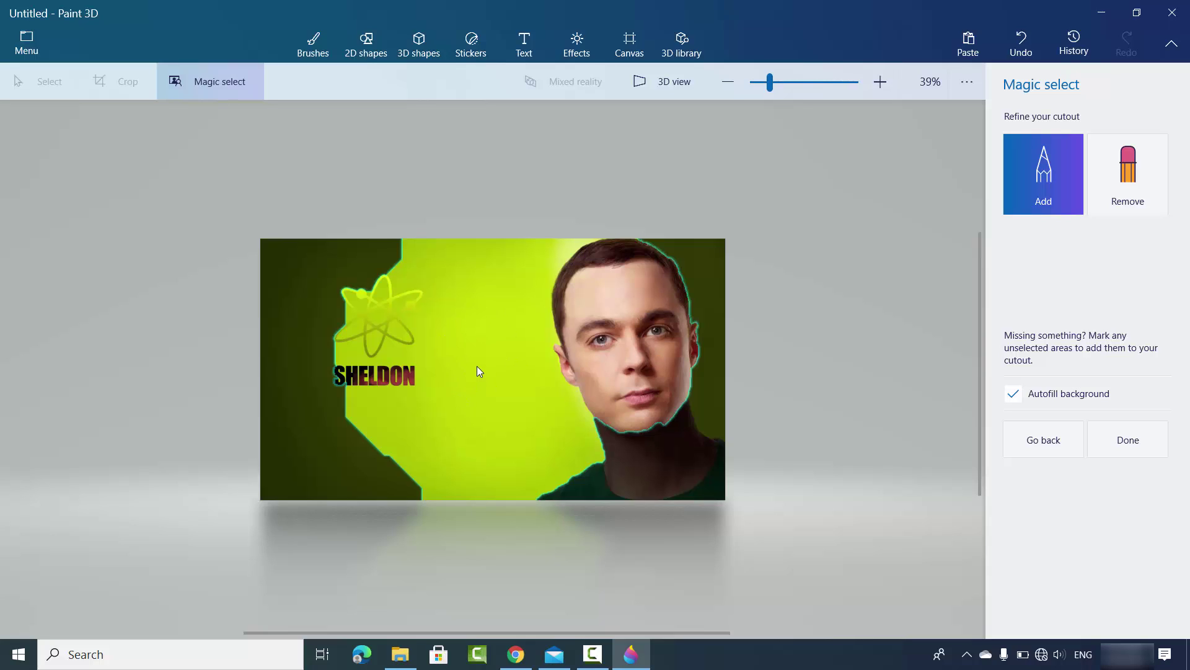
Remove the green background, the bright area left of the head and the patch above it from the cutout
{"action": "left_click", "coordinate": [1129, 189]}
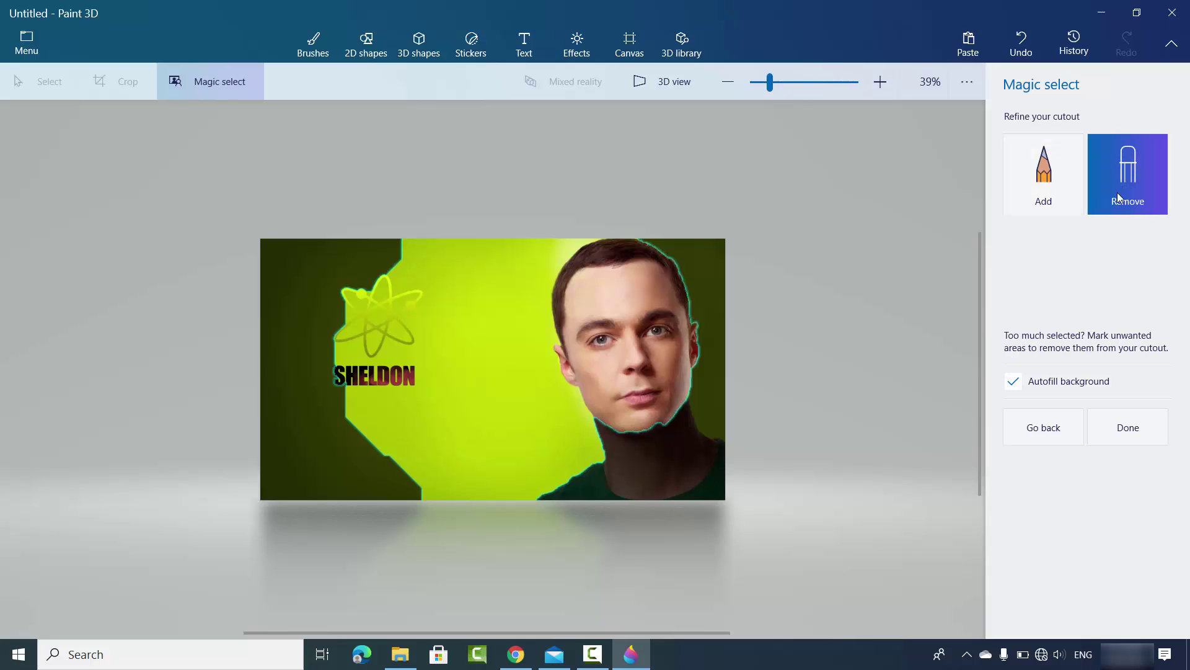
{"action": "mouse_move", "coordinate": [455, 271]}
{"action": "left_mouse_down"}
{"action": "mouse_move", "coordinate": [498, 396]}
{"action": "mouse_move", "coordinate": [480, 469]}
{"action": "left_mouse_up"}
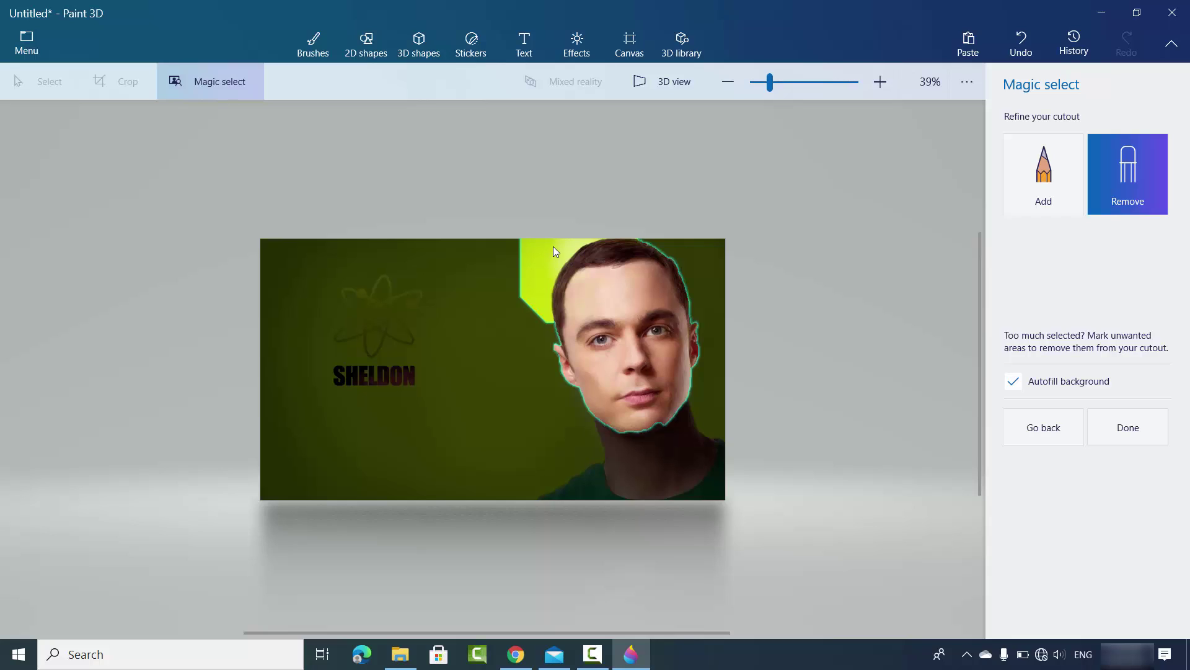
{"action": "mouse_move", "coordinate": [530, 285]}
{"action": "left_mouse_down"}
{"action": "mouse_move", "coordinate": [535, 305]}
{"action": "mouse_move", "coordinate": [546, 295]}
{"action": "left_mouse_up"}
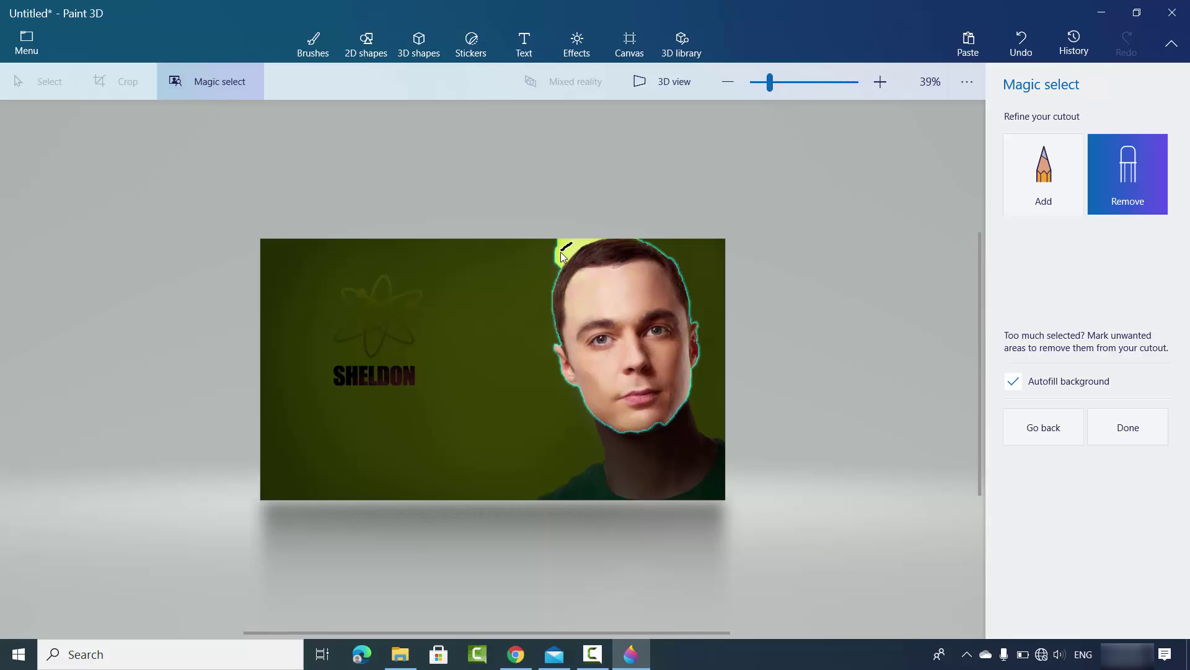
{"action": "left_click_drag", "start_coordinate": [571, 244], "coordinate": [560, 263]}
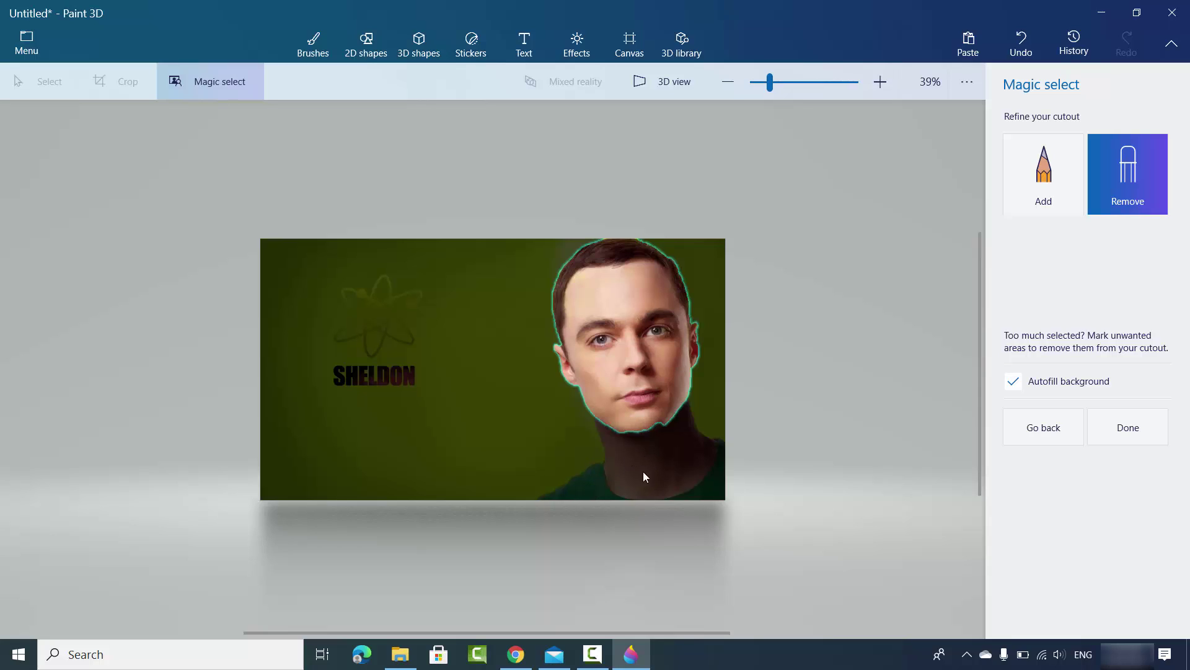
Add Sheldon's neck and green shirt to the Magic select cutout
{"action": "left_click", "coordinate": [1041, 199]}
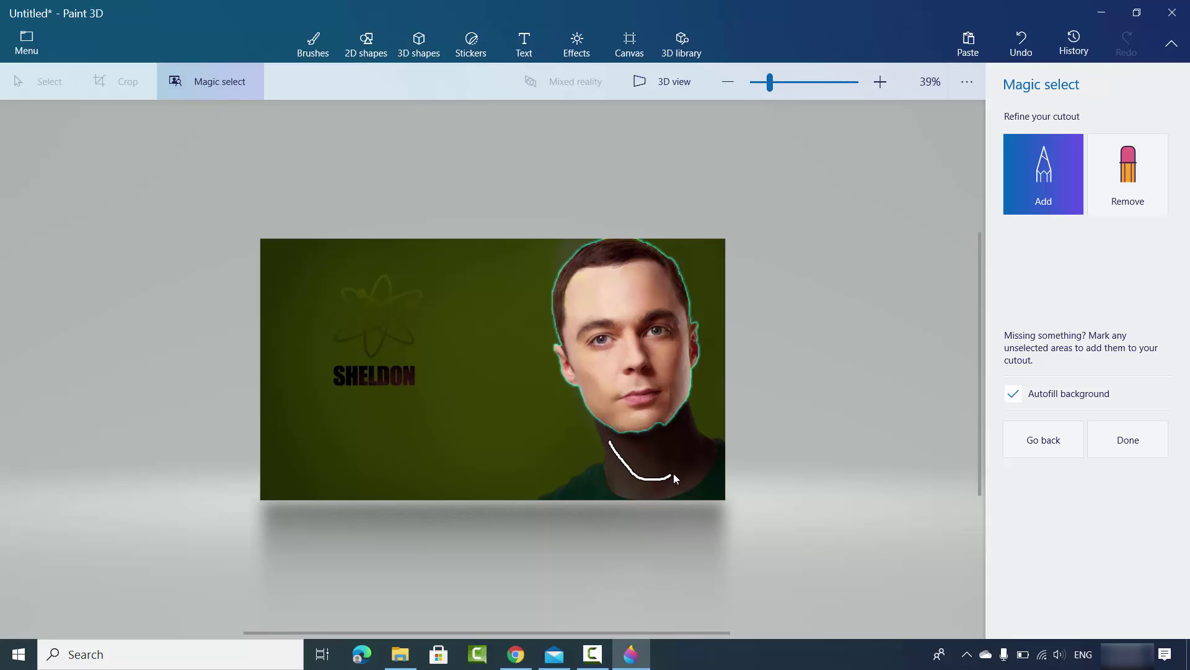
{"action": "left_click_drag", "start_coordinate": [681, 455], "coordinate": [693, 430]}
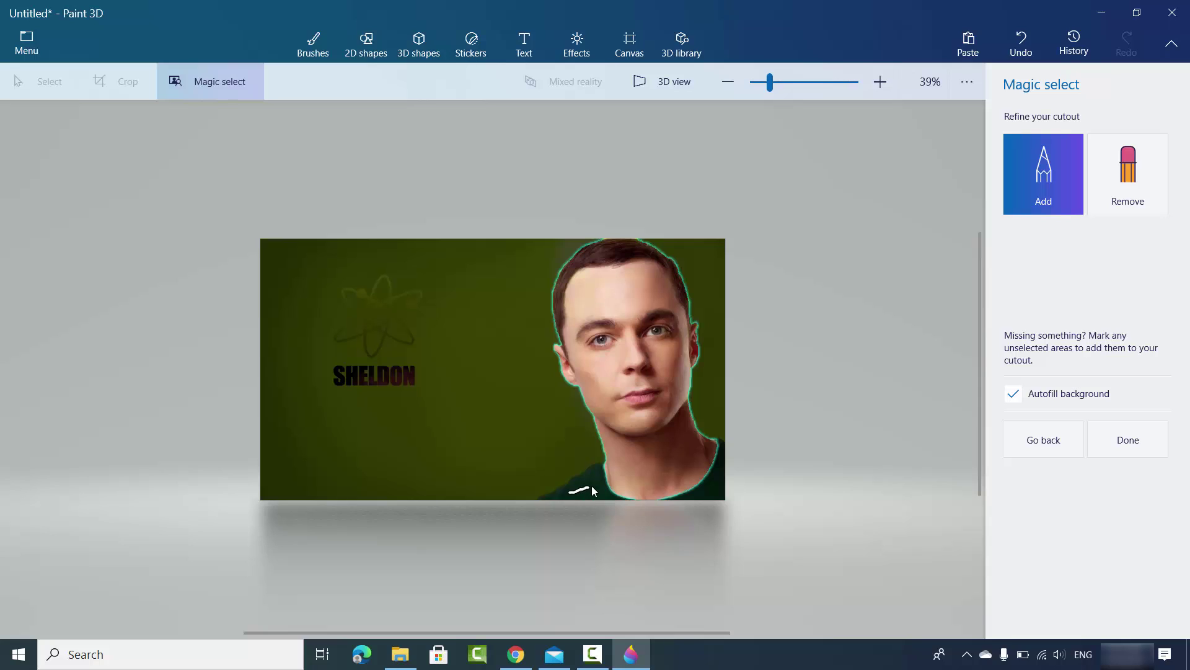
{"action": "left_click_drag", "start_coordinate": [573, 492], "coordinate": [599, 487]}
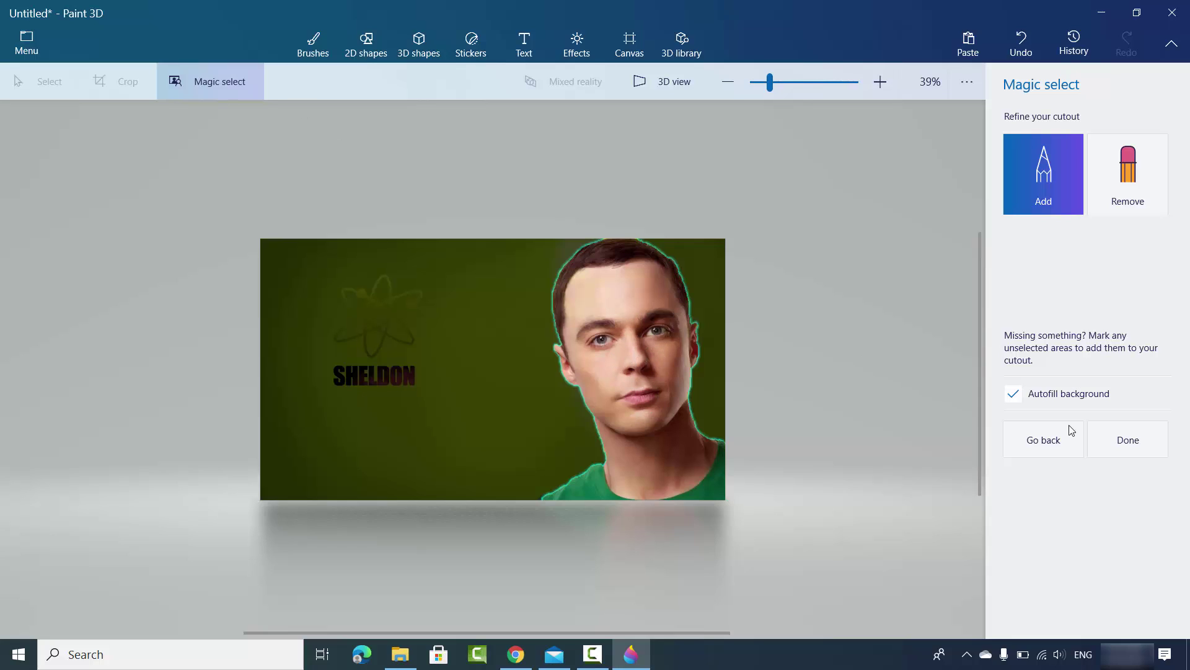
Finish the Sheldon cutout as an object, move it toward the canvas centre and copy it
{"action": "left_click", "coordinate": [1122, 450]}
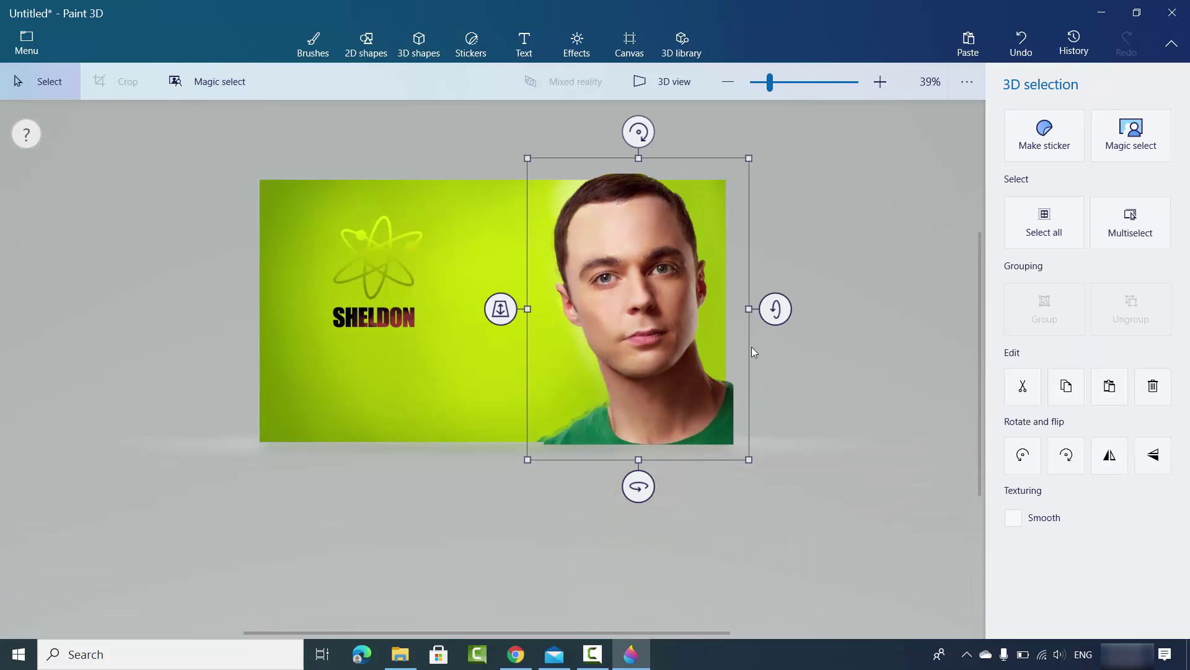
{"action": "left_click_drag", "start_coordinate": [655, 283], "coordinate": [437, 277]}
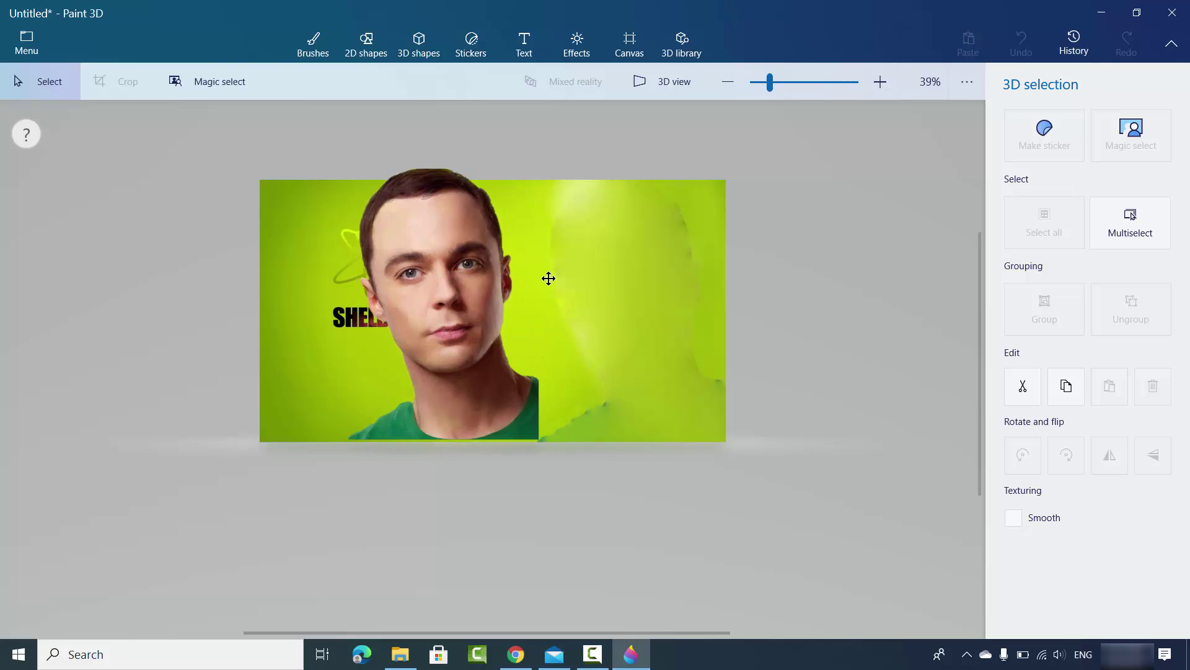
{"action": "left_click_drag", "start_coordinate": [548, 278], "coordinate": [581, 284]}
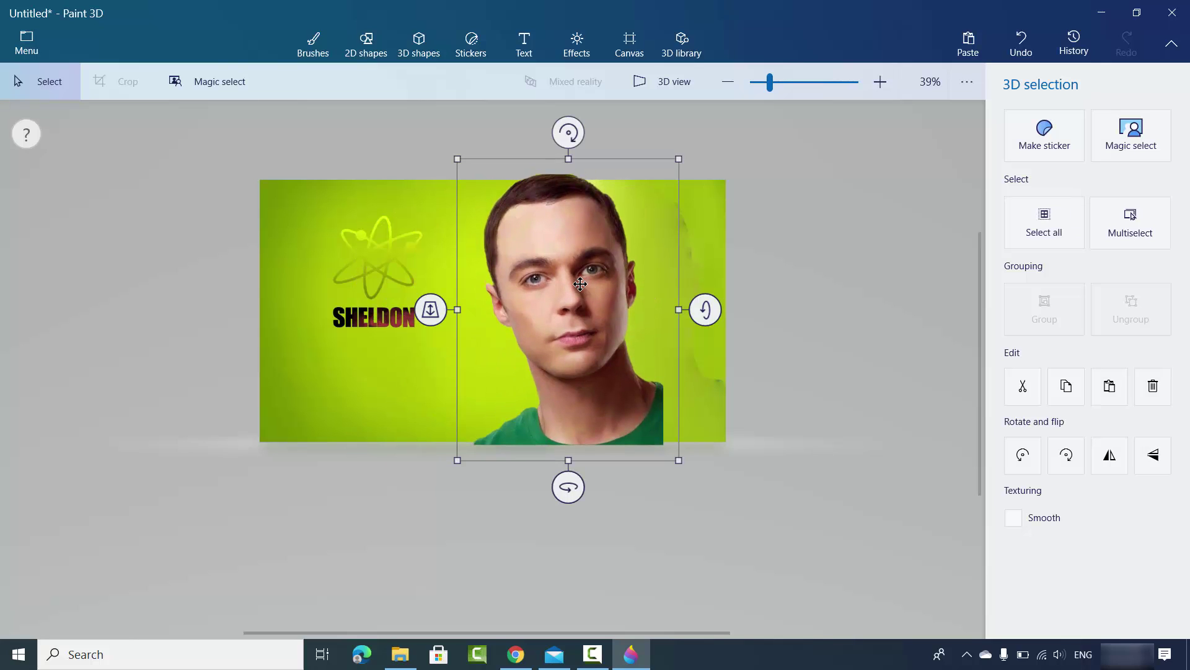
{"action": "right_click", "coordinate": [580, 284]}
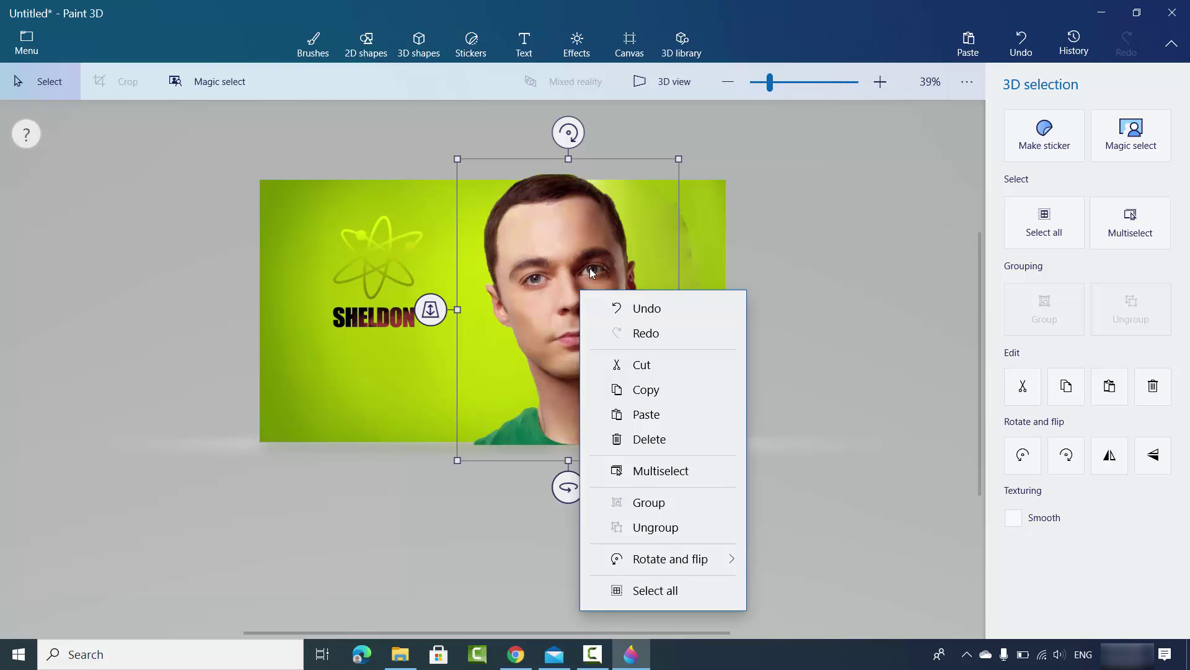
{"action": "left_click", "coordinate": [657, 392]}
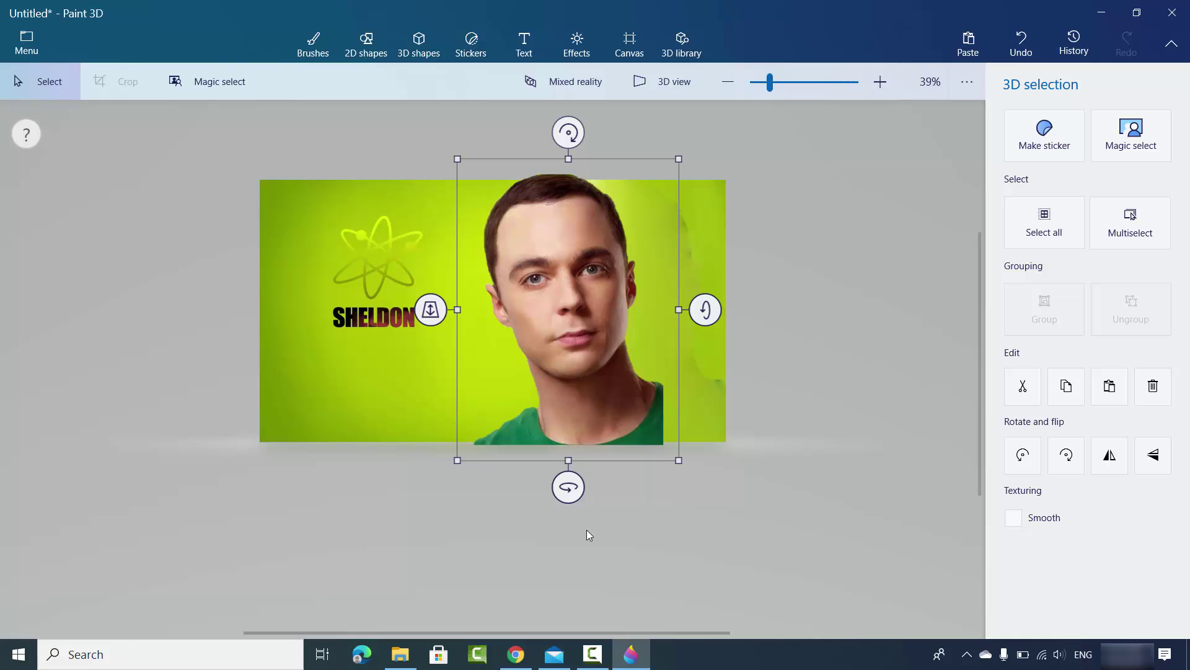
{"action": "left_click", "coordinate": [563, 654]}
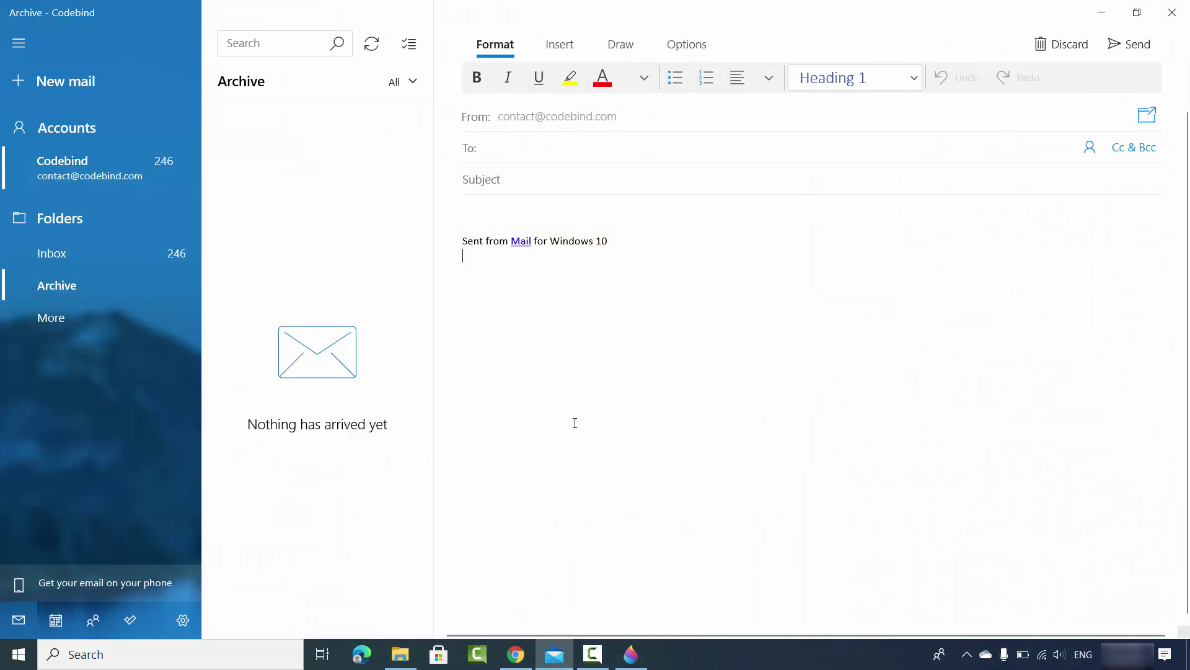
Paste the Sheldon cutout into the Mail message body and shrink it by its corner handle
{"action": "right_click", "coordinate": [564, 346]}
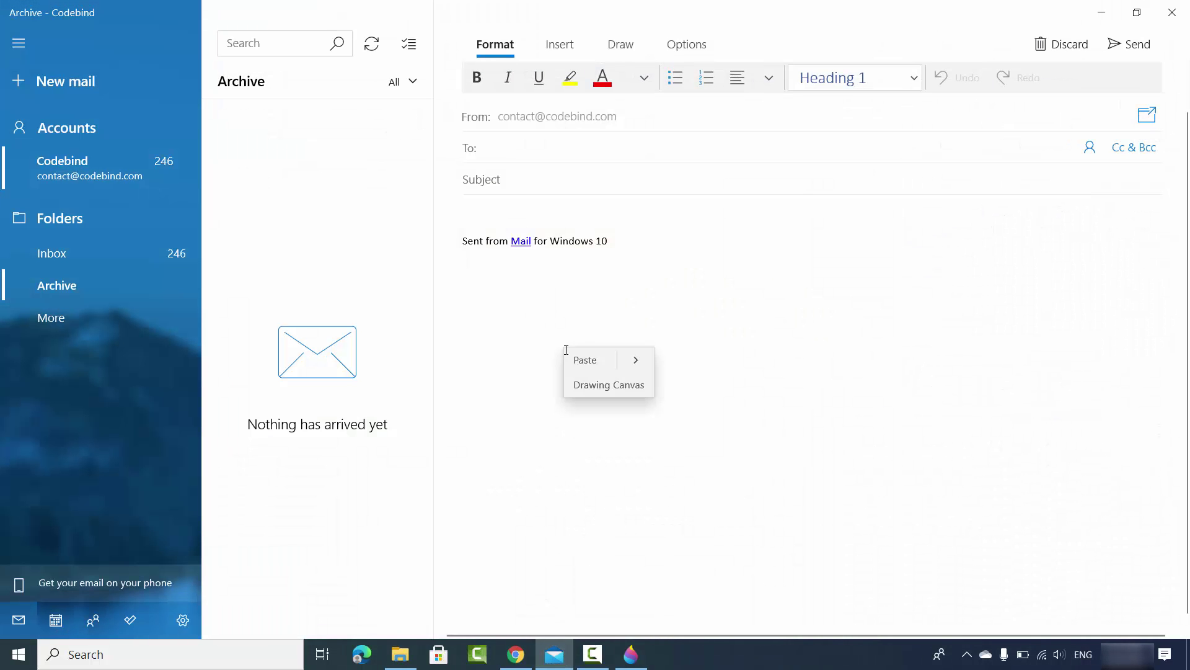
{"action": "left_click", "coordinate": [576, 358]}
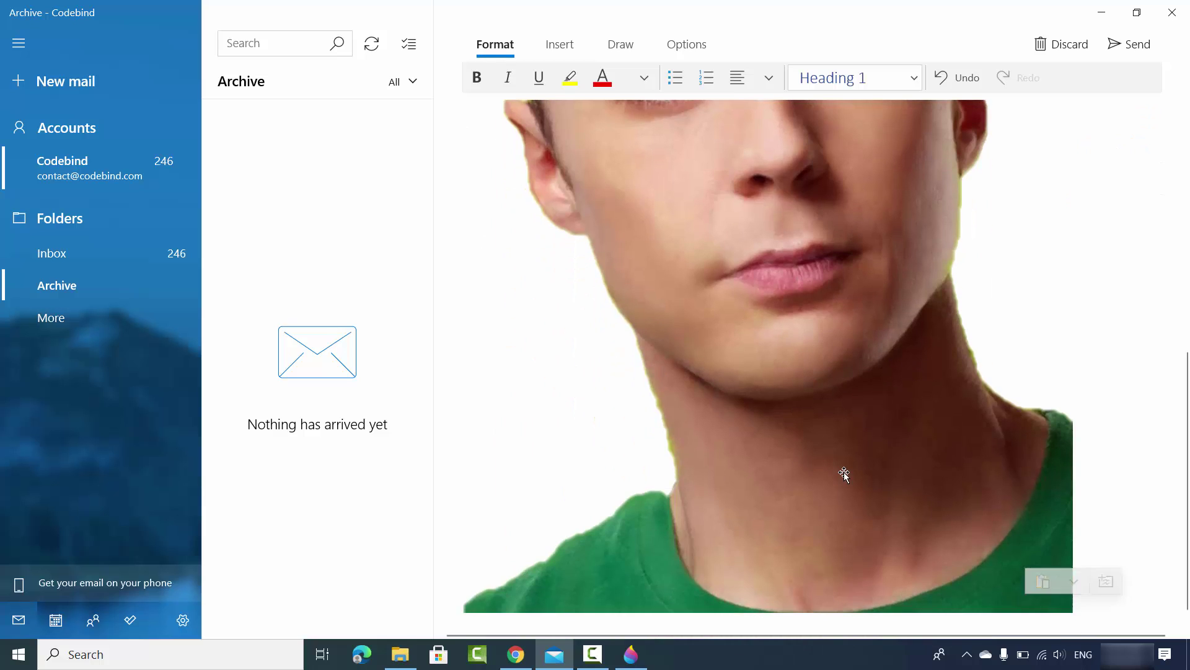
{"action": "left_click", "coordinate": [1013, 564]}
{"action": "left_click_drag", "start_coordinate": [1074, 613], "coordinate": [708, 242]}
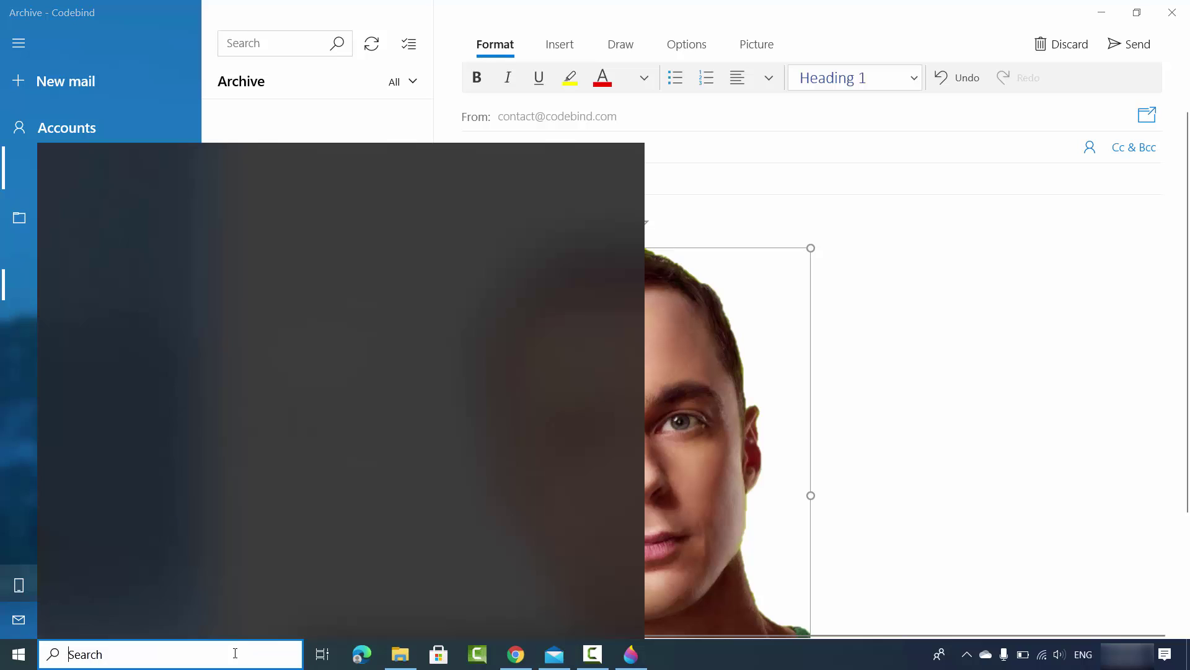
{"action": "left_click", "coordinate": [233, 654]}
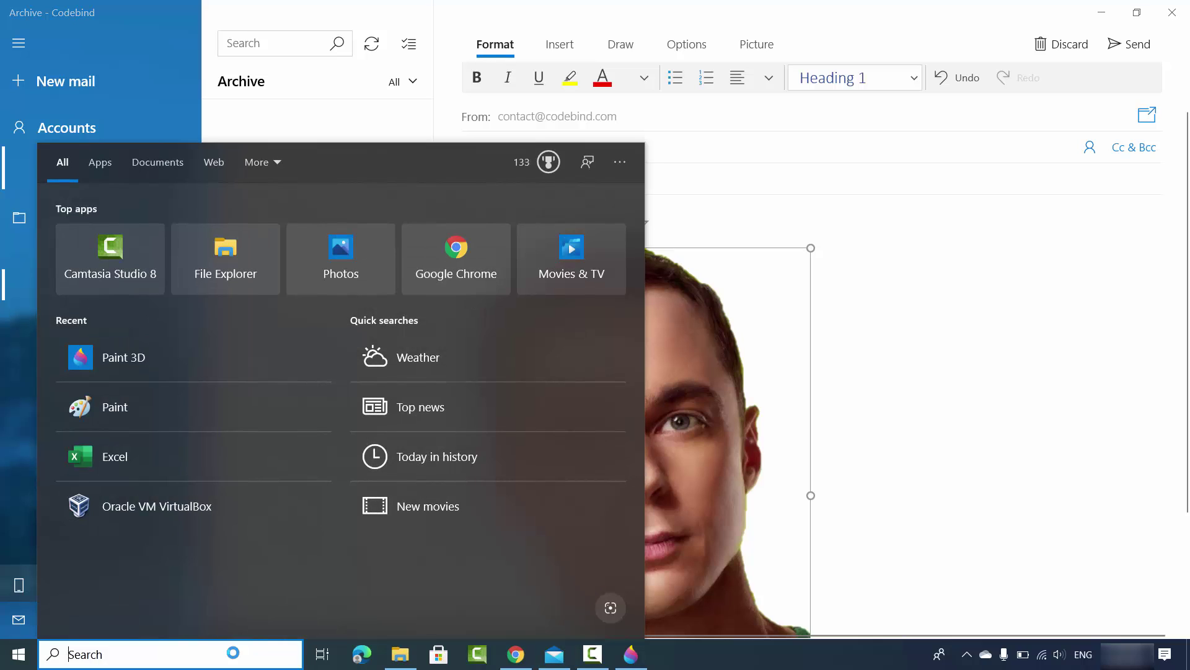
Open Paint, paste the cutout and crop the canvas to the 788 × 1119 px image
{"action": "type", "text": "paint"}
{"action": "key", "text": "Return"}
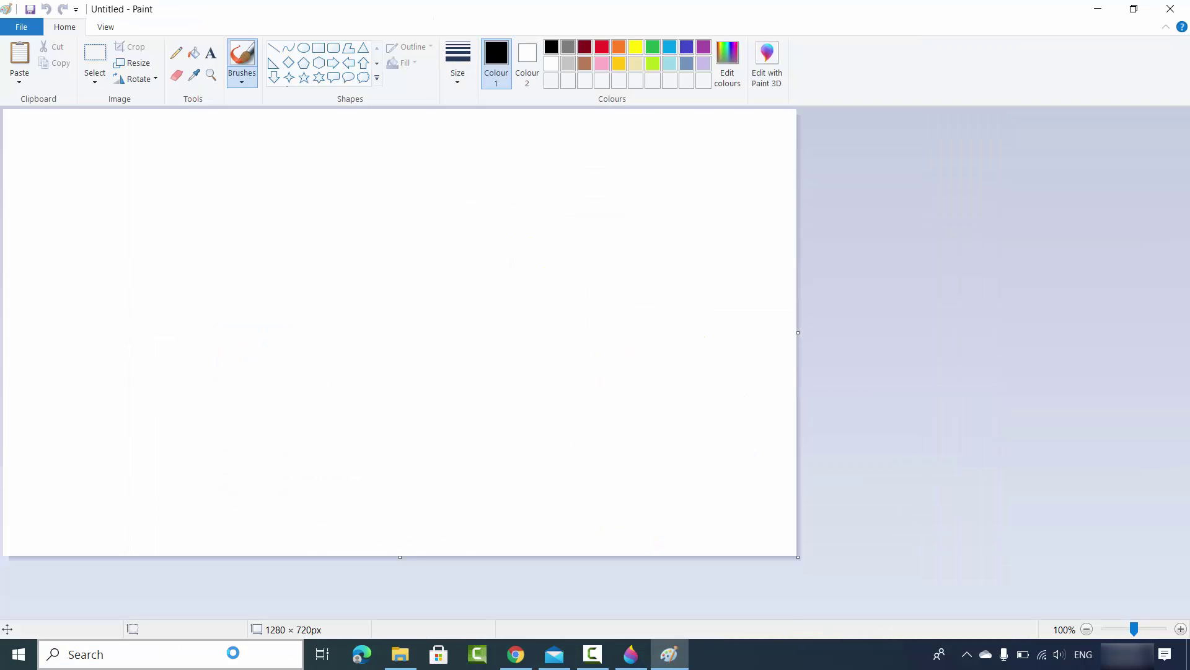
{"action": "key", "text": "ctrl+v"}
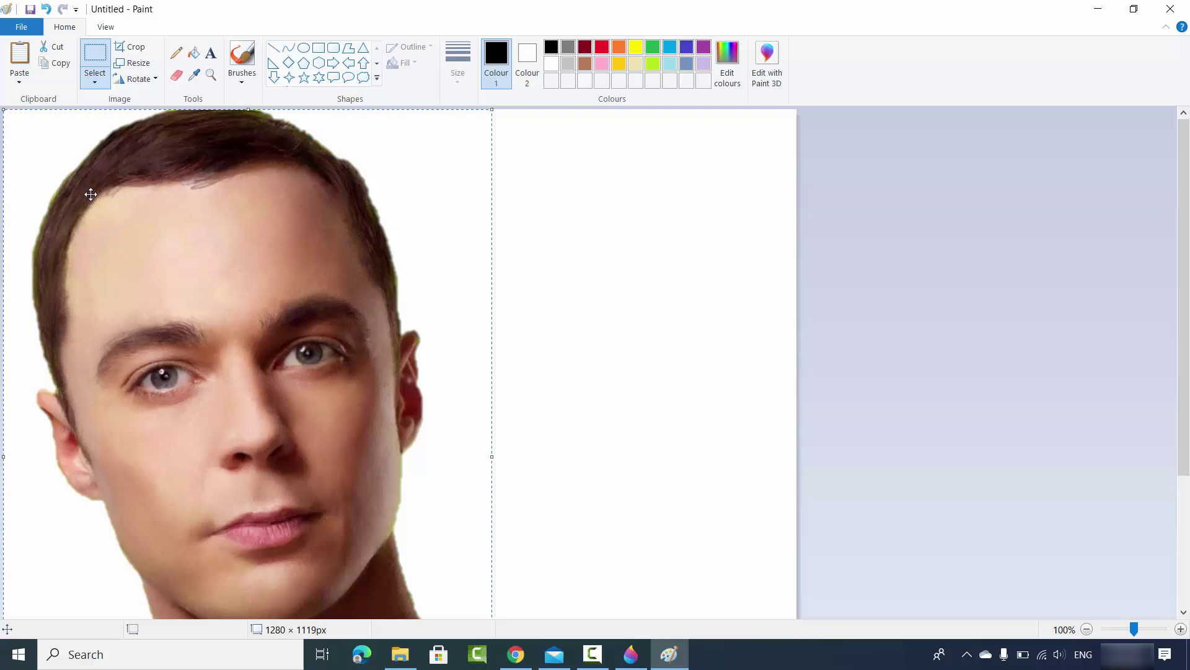
{"action": "left_click", "coordinate": [131, 47]}
{"action": "scroll", "coordinate": [415, 315], "scroll_direction": "down", "scroll_amount": 2}
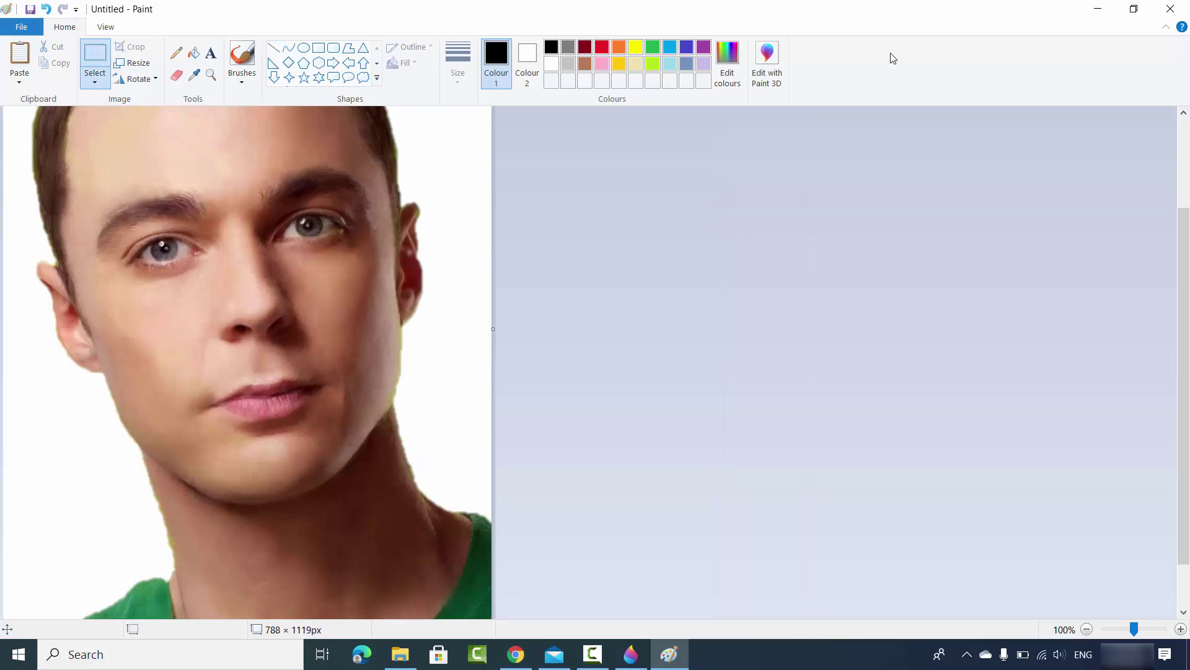
{"action": "left_click", "coordinate": [1093, 11]}
Paste the face picture into Word's Document1 and shrink it to a small portrait in two drags
{"action": "left_click", "coordinate": [708, 654]}
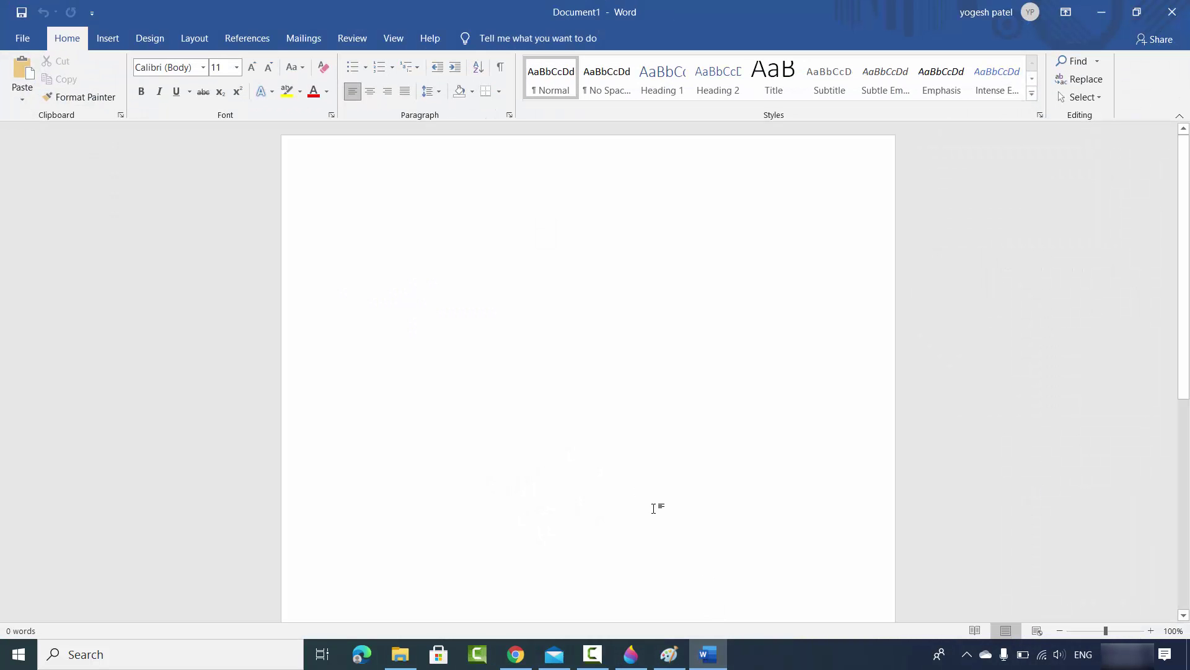
{"action": "key", "text": "ctrl+v"}
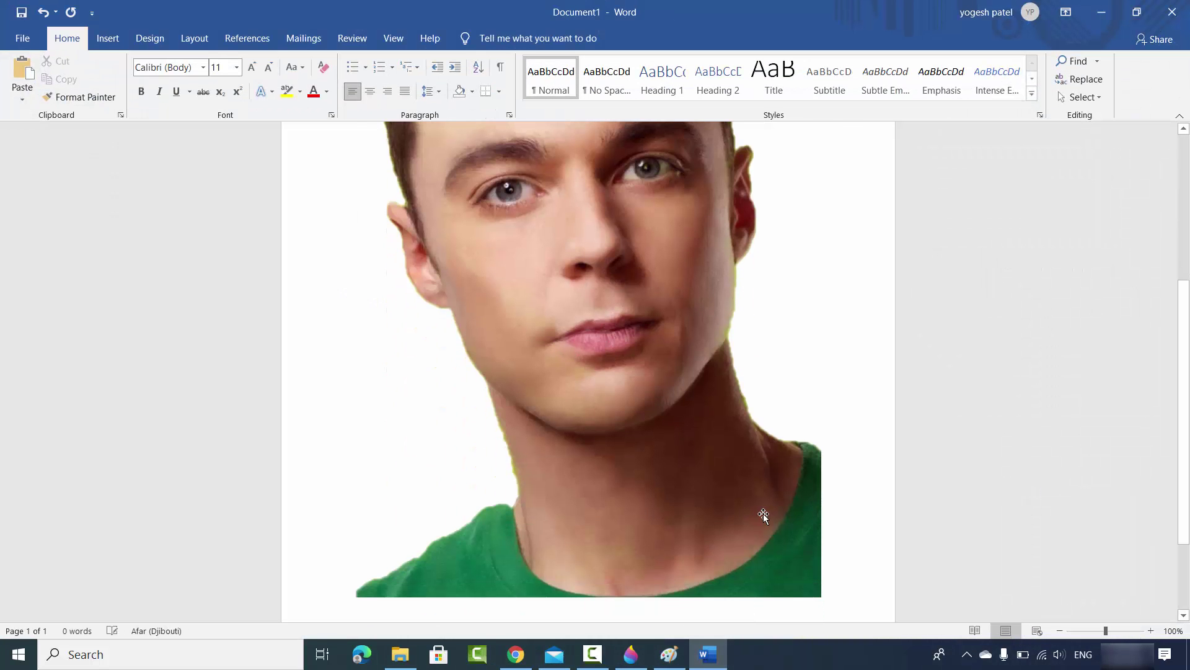
{"action": "left_click", "coordinate": [775, 534]}
{"action": "left_click_drag", "start_coordinate": [812, 592], "coordinate": [638, 364]}
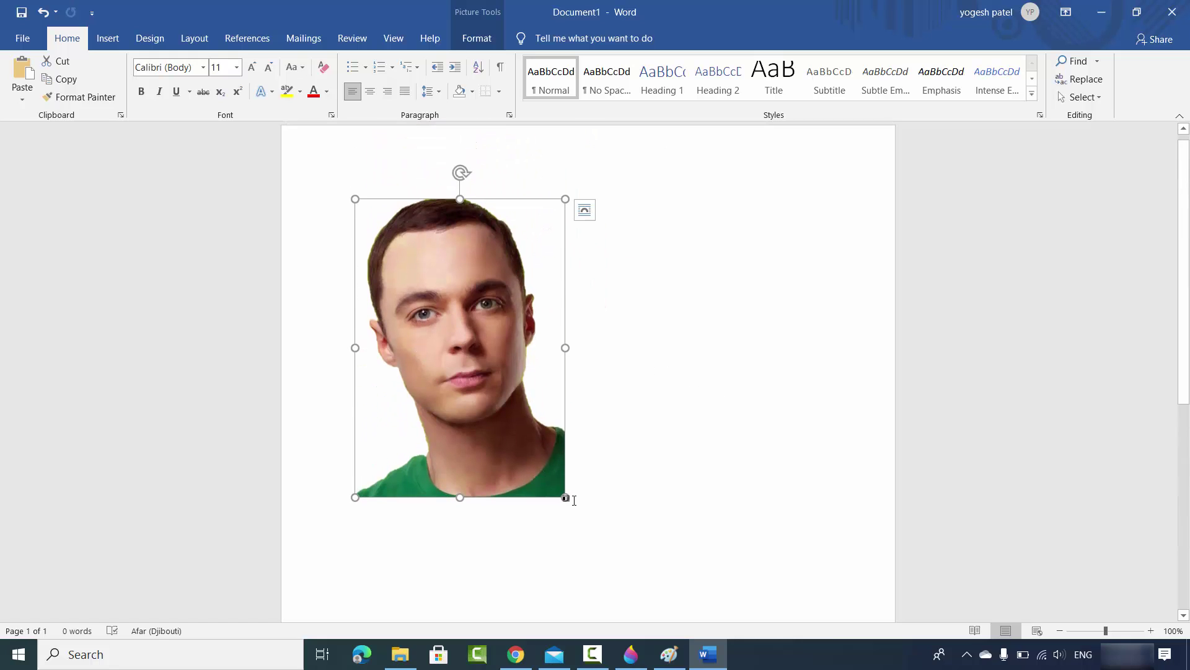
{"action": "left_click_drag", "start_coordinate": [555, 489], "coordinate": [537, 461]}
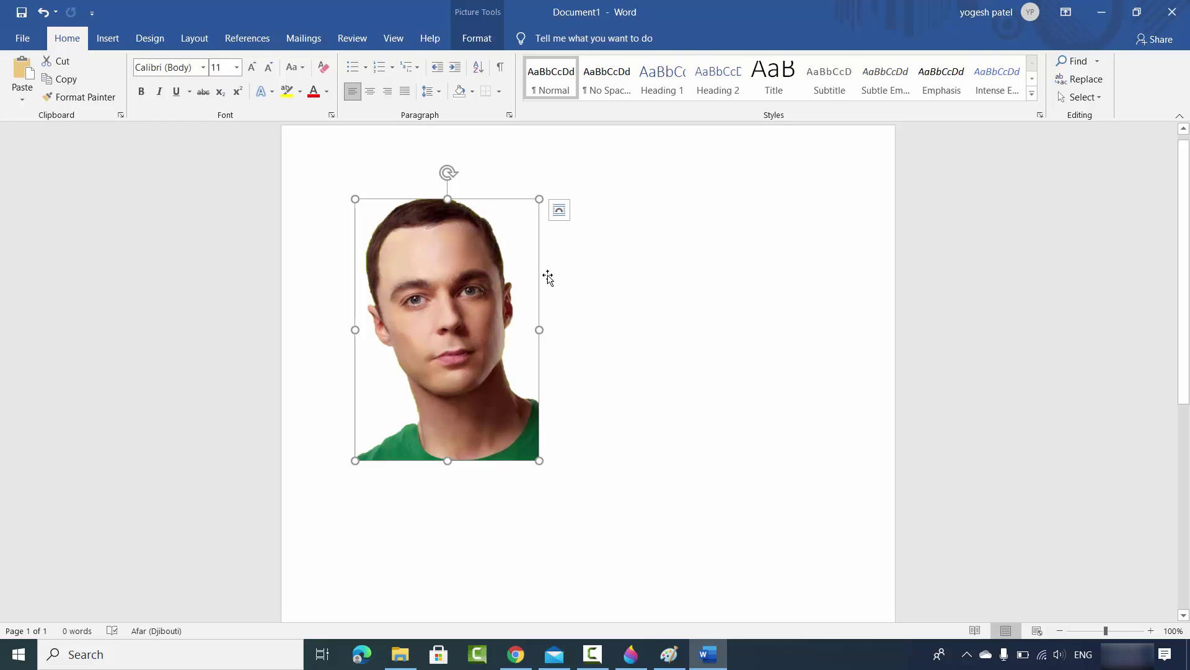
Copy the Paint 3D face cutout, then choose New from the Menu
{"action": "left_click", "coordinate": [1101, 21]}
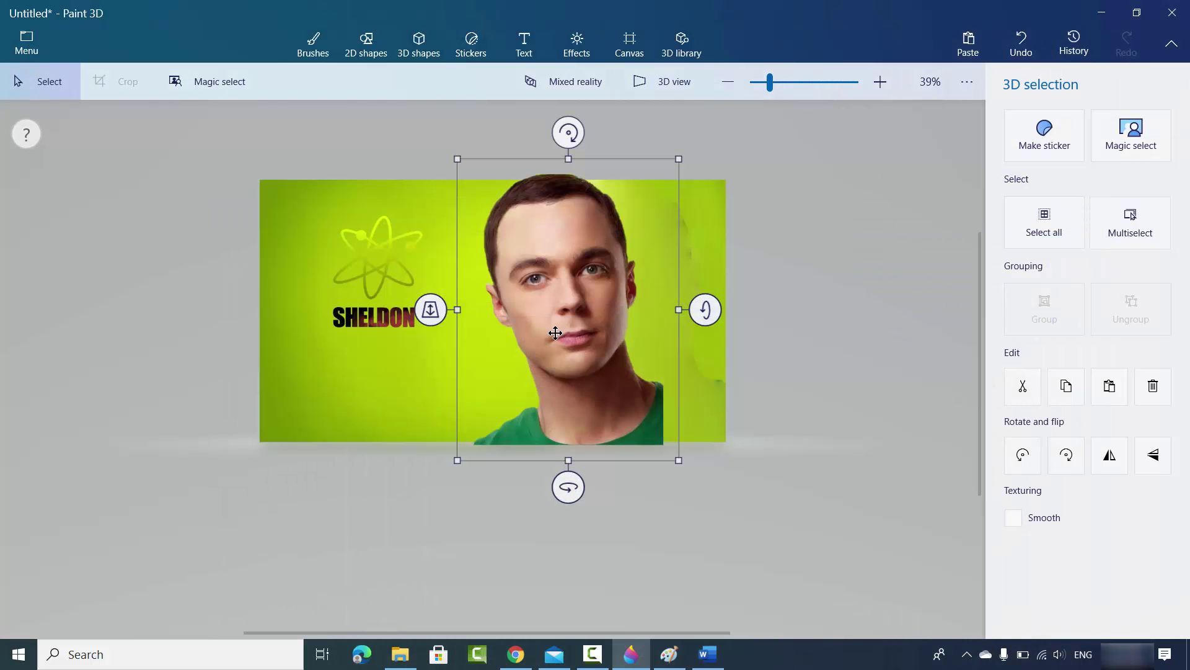
{"action": "left_click_drag", "start_coordinate": [545, 300], "coordinate": [560, 299]}
{"action": "right_click", "coordinate": [559, 300]}
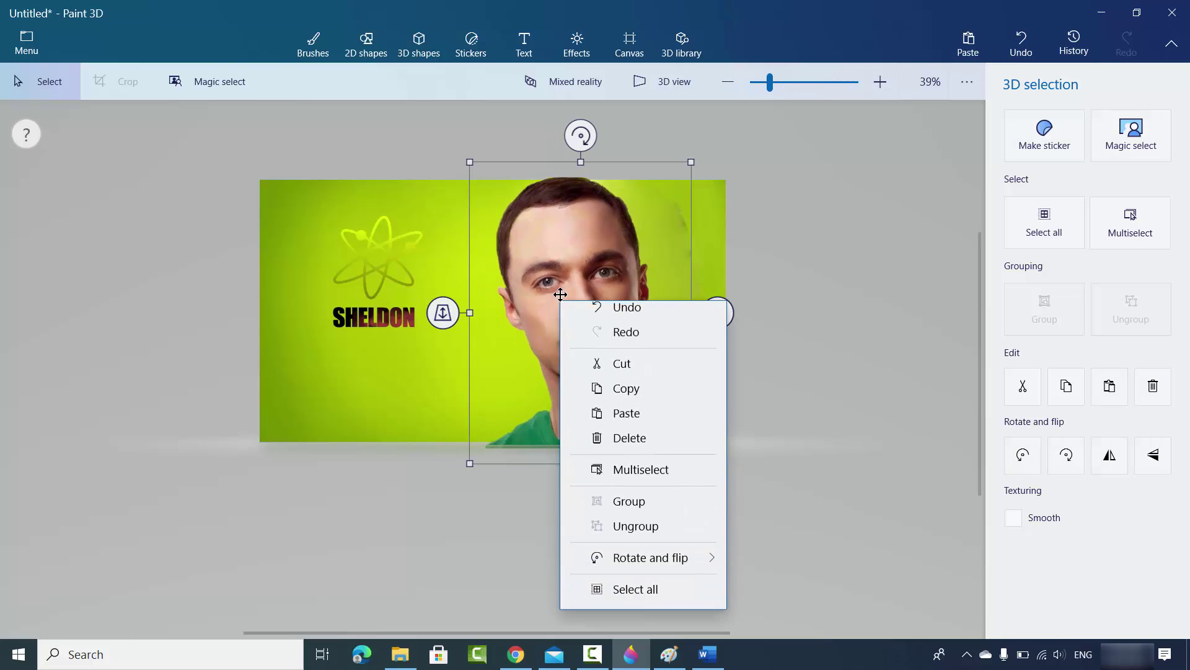
{"action": "left_click", "coordinate": [619, 402]}
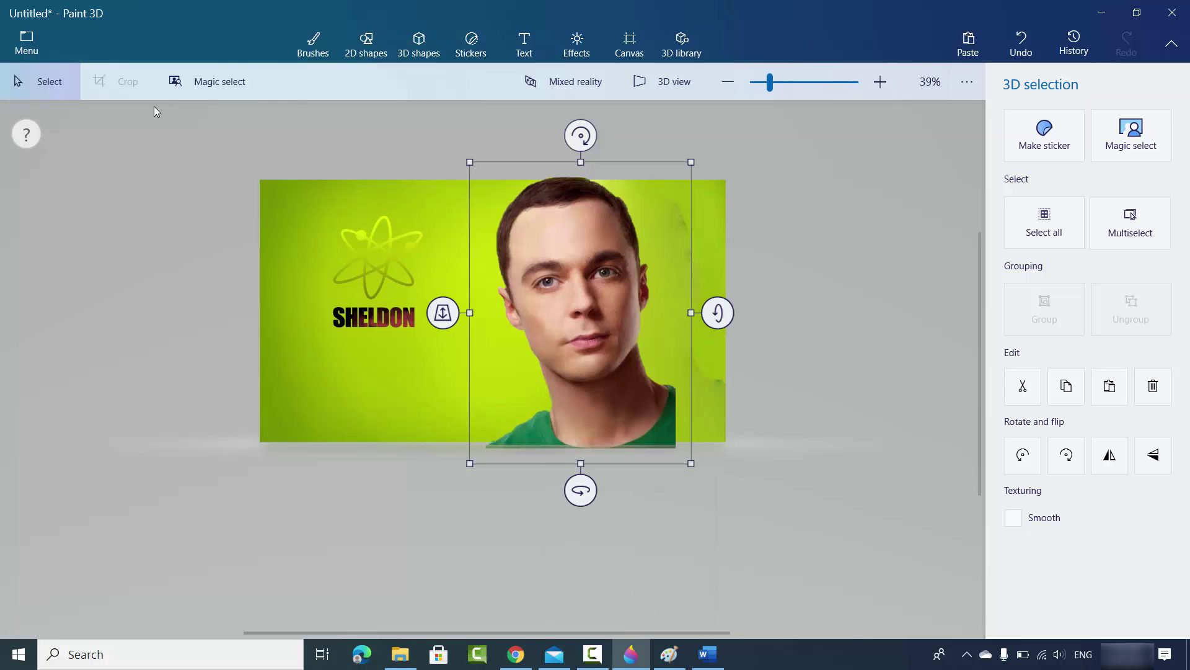
{"action": "left_click", "coordinate": [27, 42]}
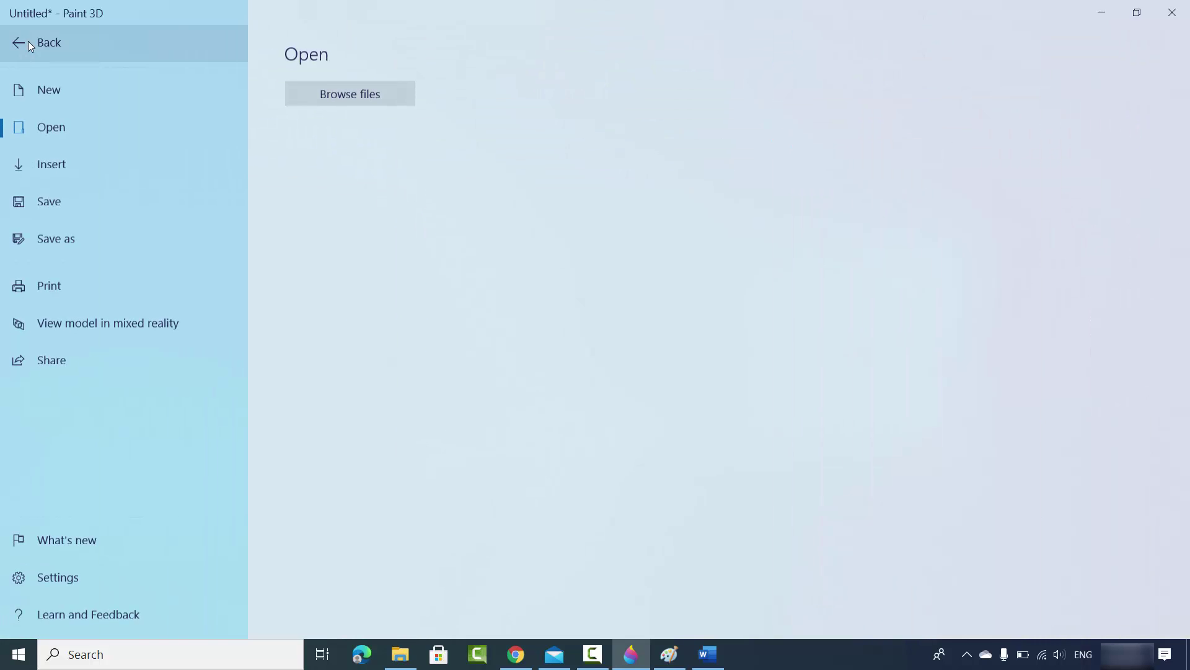
{"action": "left_click", "coordinate": [47, 92]}
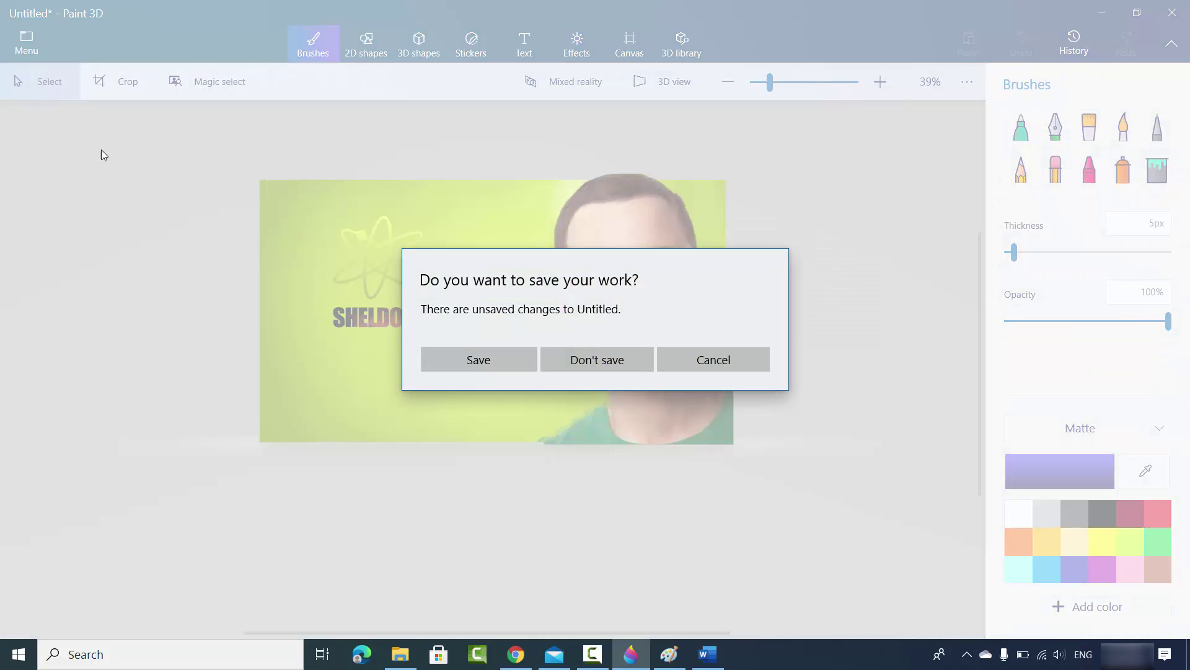
Discard the unsaved picture and paste the face cutout onto a blank canvas
{"action": "left_click", "coordinate": [588, 363]}
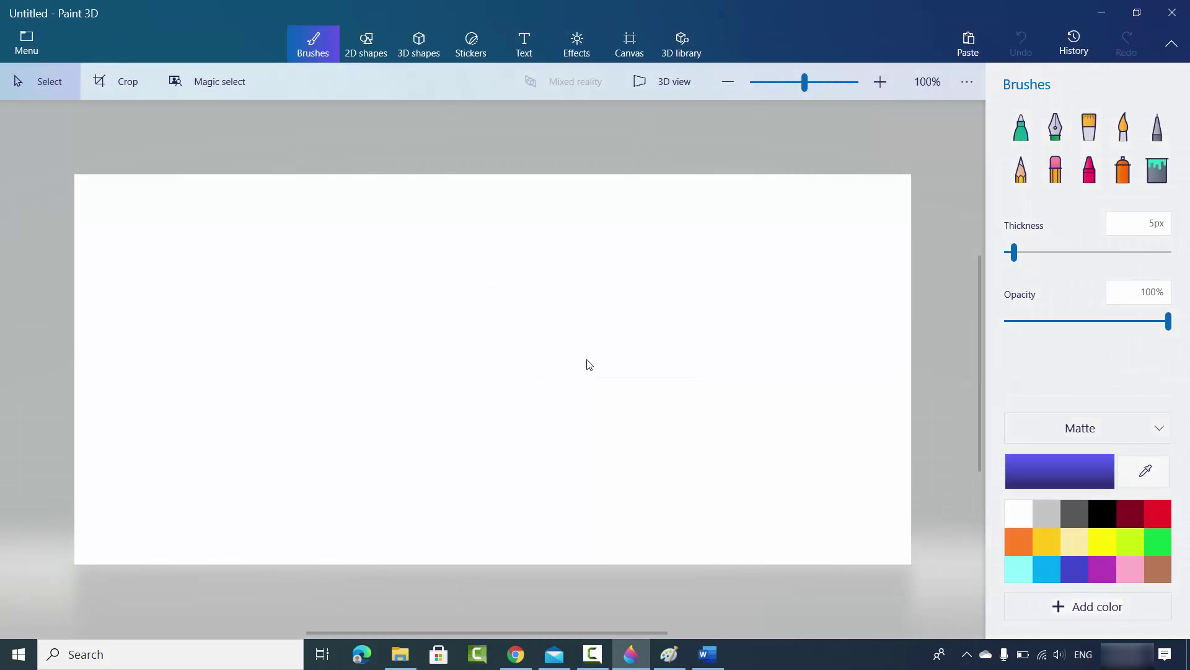
{"action": "right_click", "coordinate": [552, 325]}
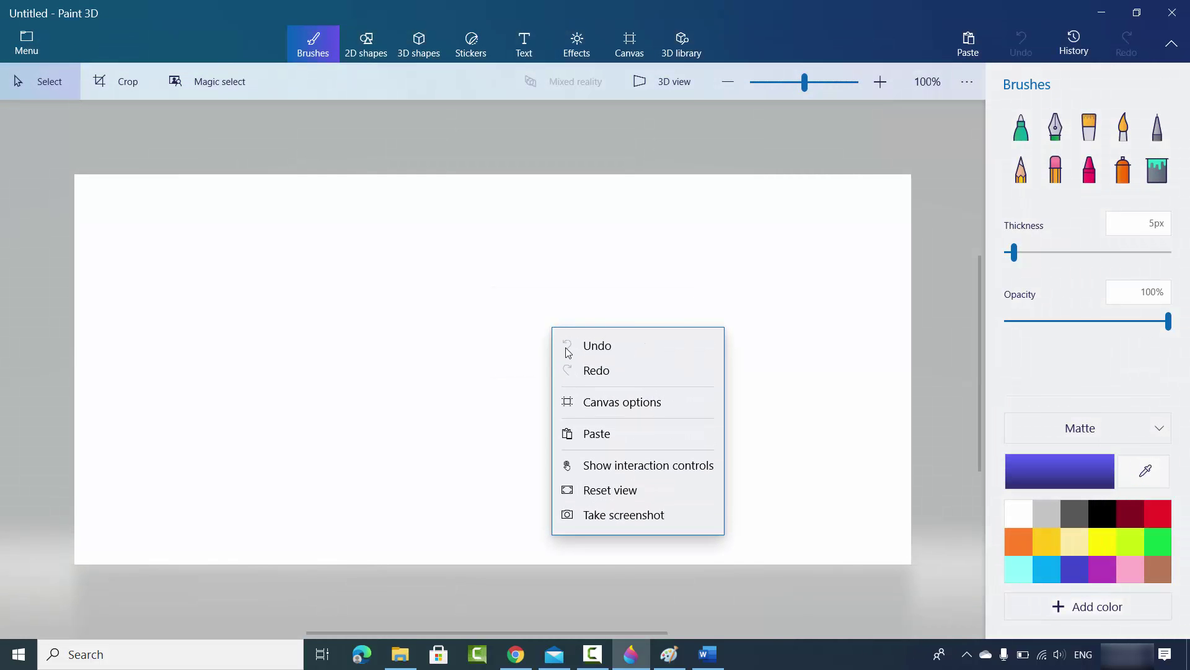
{"action": "left_click", "coordinate": [595, 433]}
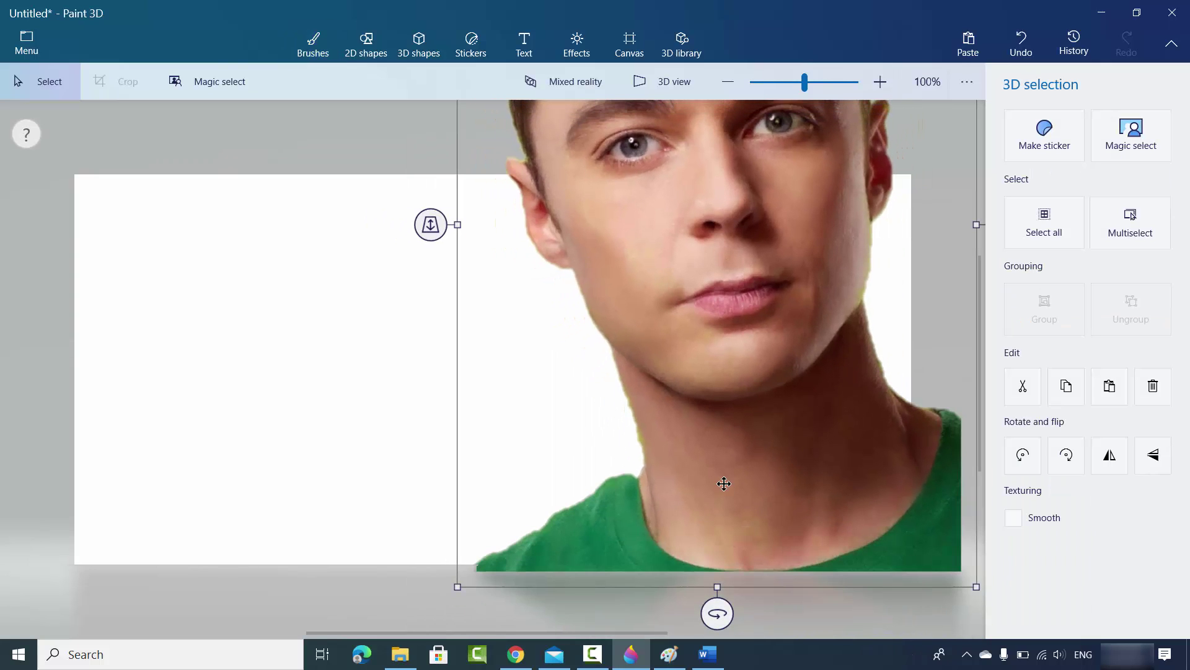
Shrink the pasted face cutout and centre it on the canvas
{"action": "left_click_drag", "start_coordinate": [981, 597], "coordinate": [730, 457]}
{"action": "left_click_drag", "start_coordinate": [496, 353], "coordinate": [533, 515]}
{"action": "left_click_drag", "start_coordinate": [708, 115], "coordinate": [639, 238]}
{"action": "left_click_drag", "start_coordinate": [502, 327], "coordinate": [517, 348]}
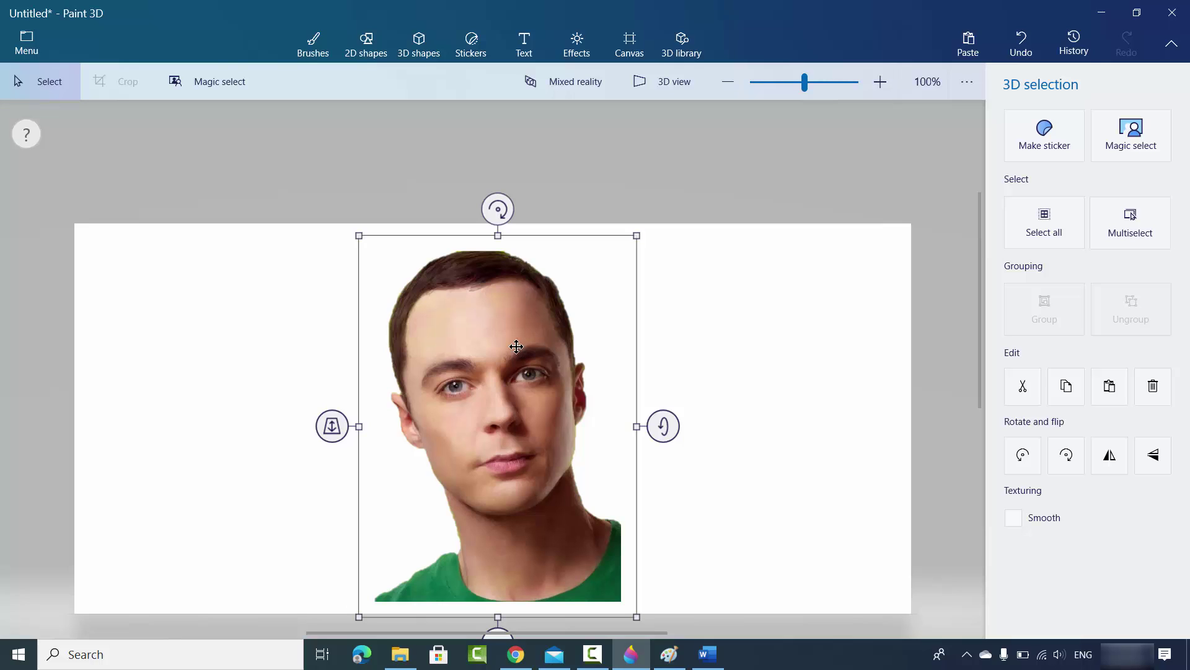
Set Save as Image to PNG at 1350 x 629 px with Transparency turned on
{"action": "left_click", "coordinate": [27, 49]}
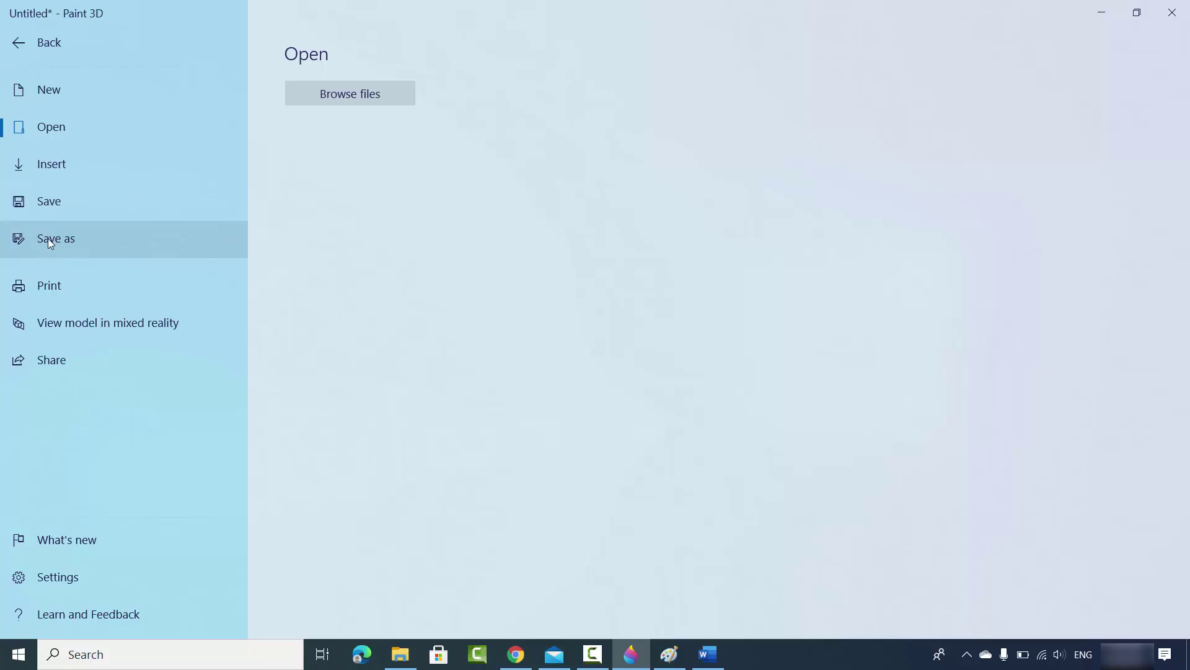
{"action": "left_click", "coordinate": [48, 240]}
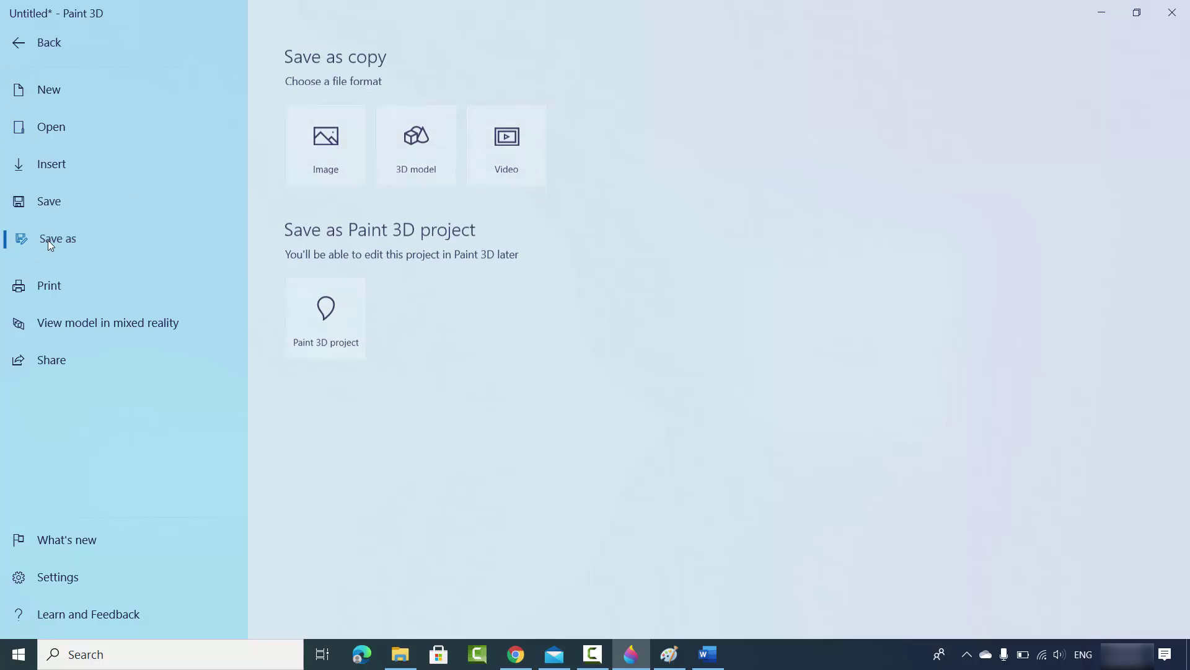
{"action": "left_click", "coordinate": [335, 153]}
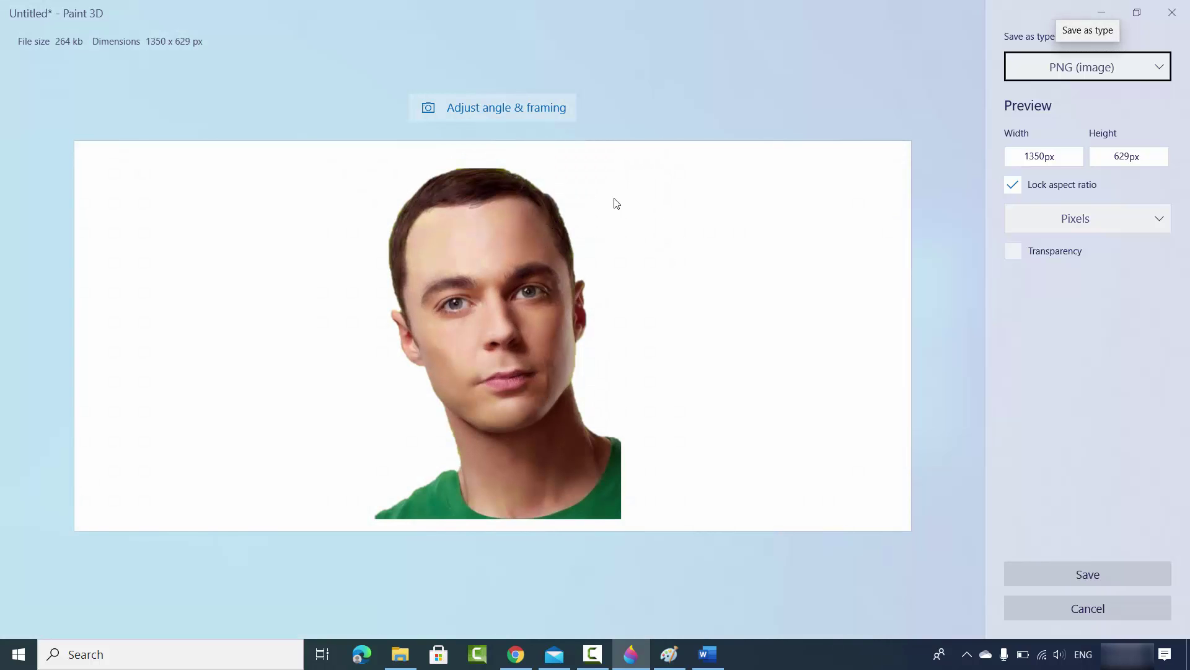
{"action": "left_click", "coordinate": [1108, 66]}
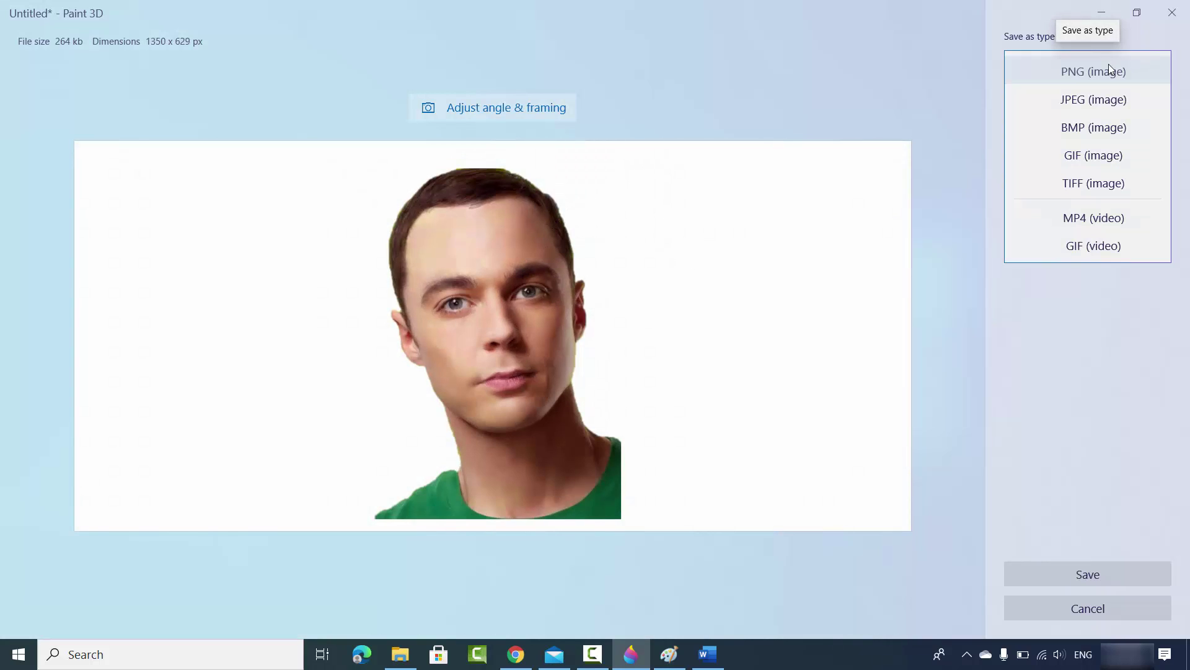
{"action": "left_click", "coordinate": [1078, 73]}
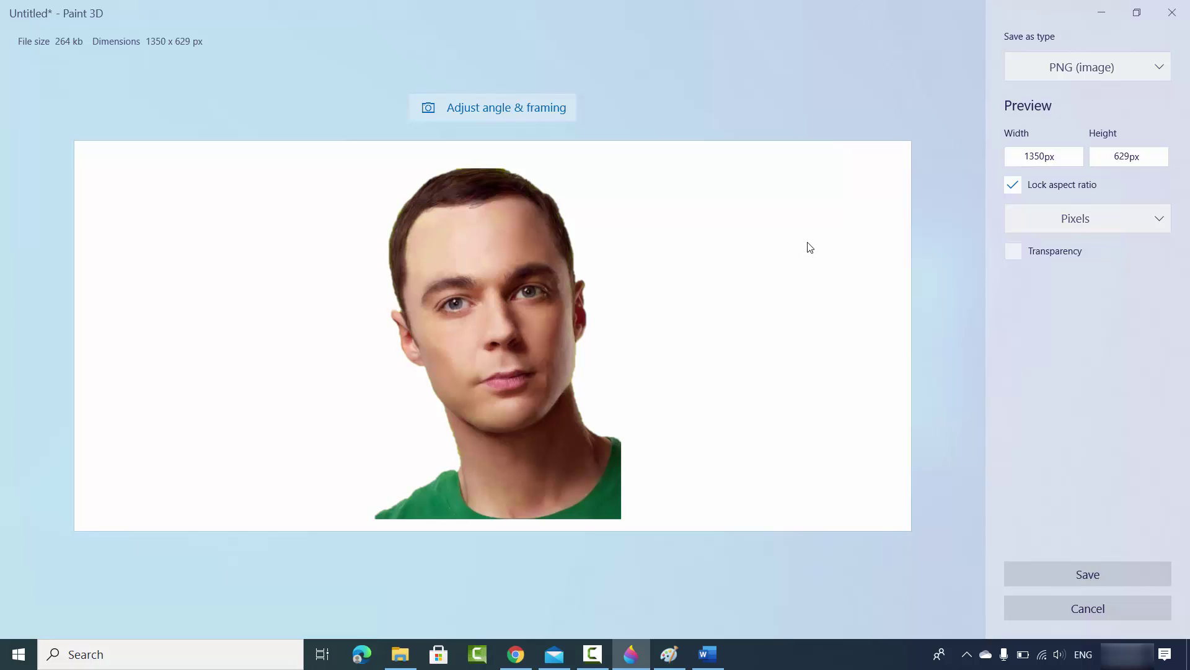
{"action": "left_click", "coordinate": [1015, 252]}
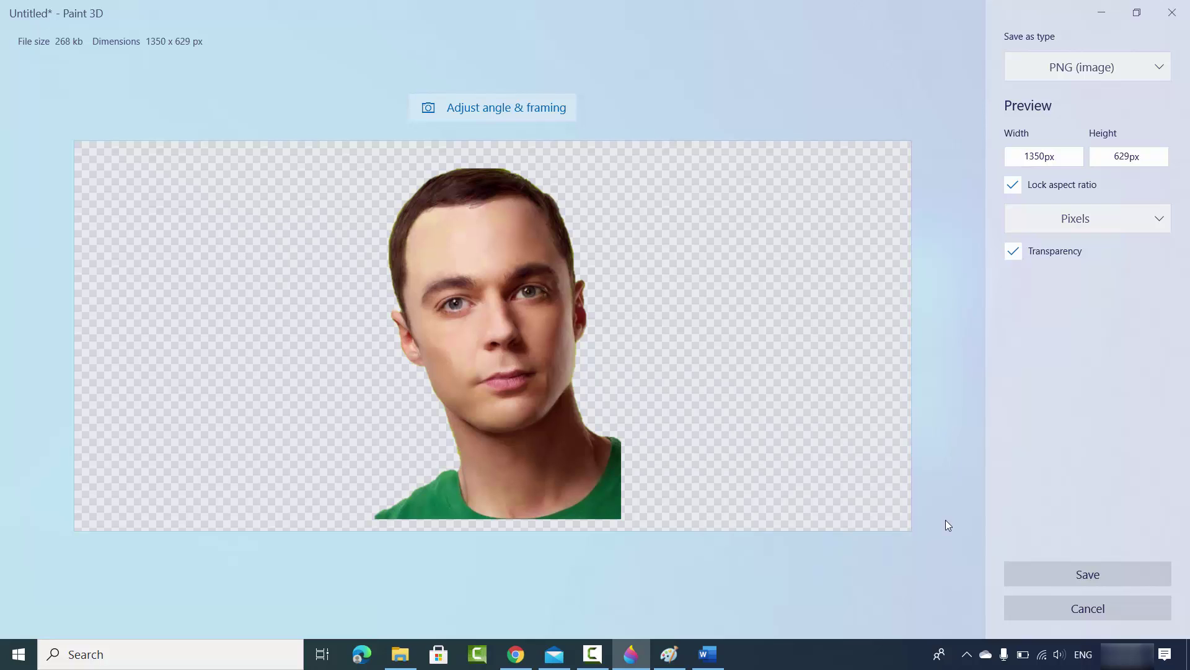
Save the transparent PNG as 'transparent background sample1' in the smaple folder
{"action": "left_click", "coordinate": [1063, 579]}
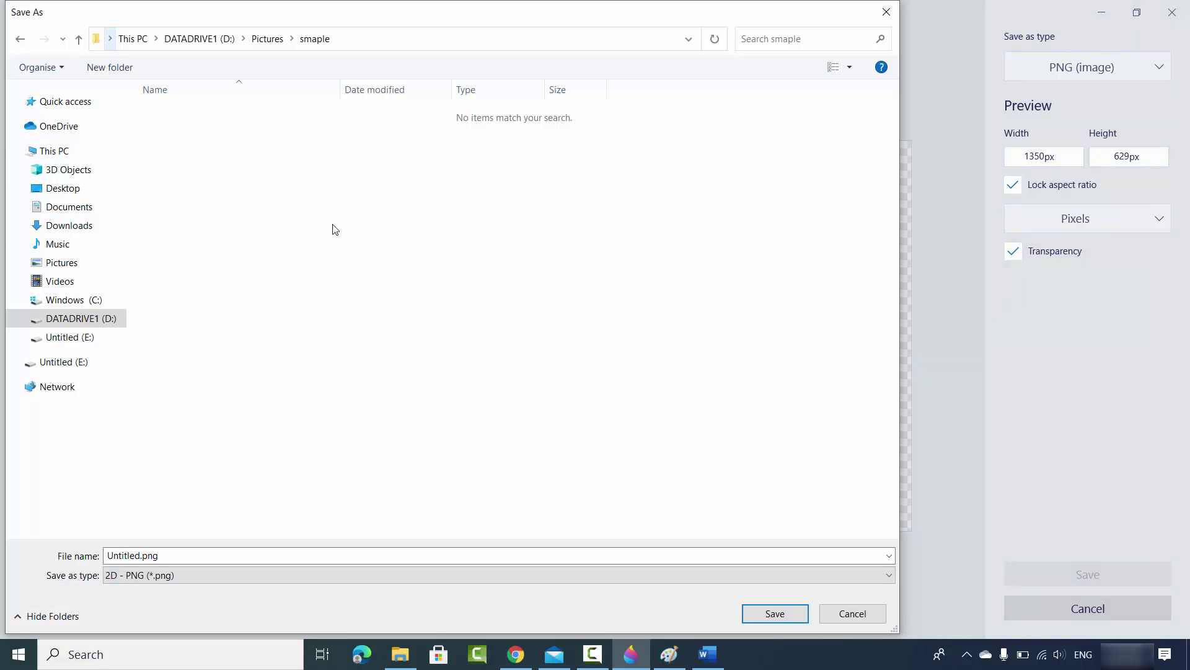
{"action": "left_click", "coordinate": [218, 555]}
{"action": "type", "text": "transparent background"}
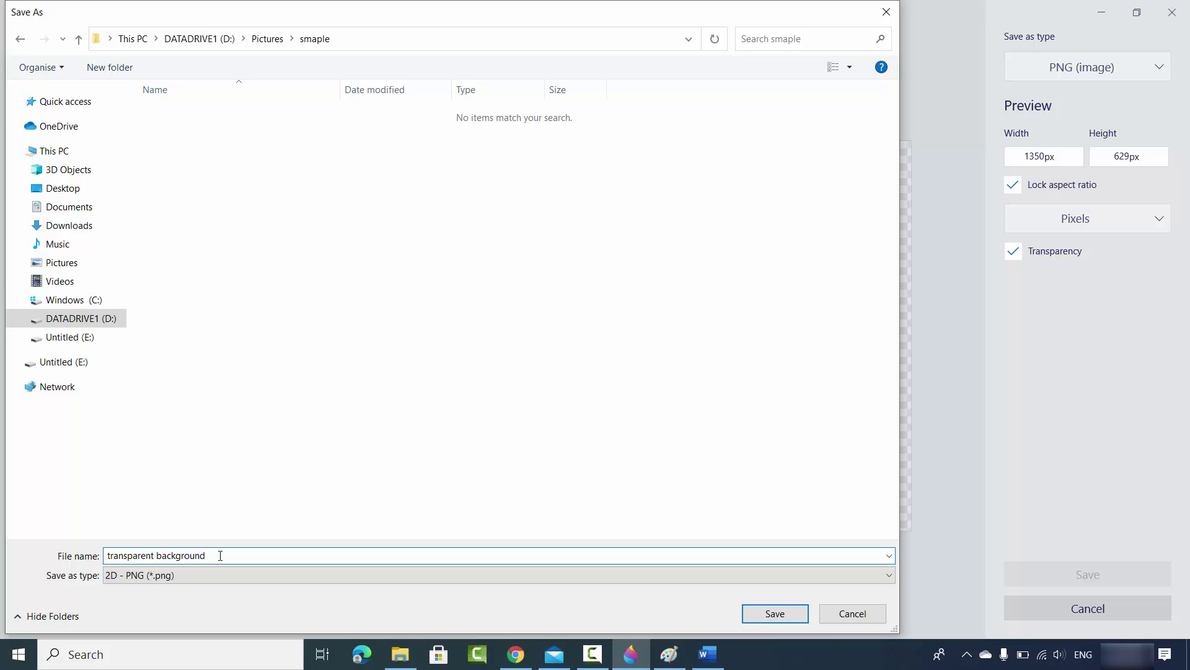
{"action": "type", "text": "sample1"}
{"action": "left_click", "coordinate": [758, 614]}
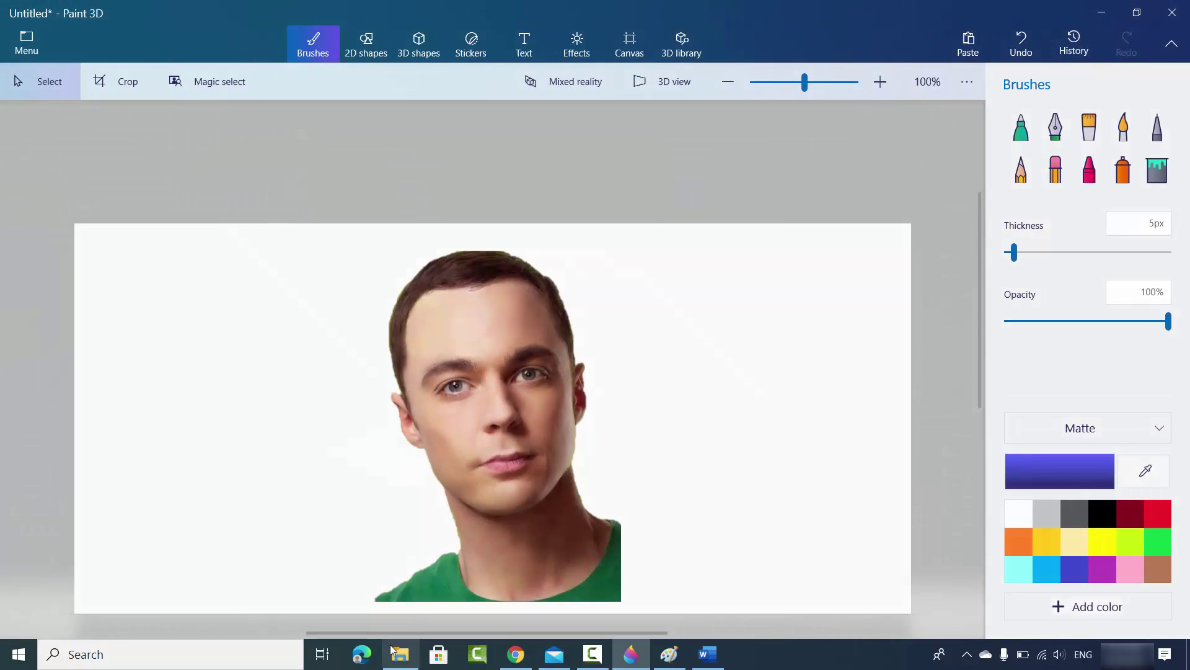
Copy transparent background sample1.png from the smaple folder and return to Word
{"action": "left_click", "coordinate": [400, 654]}
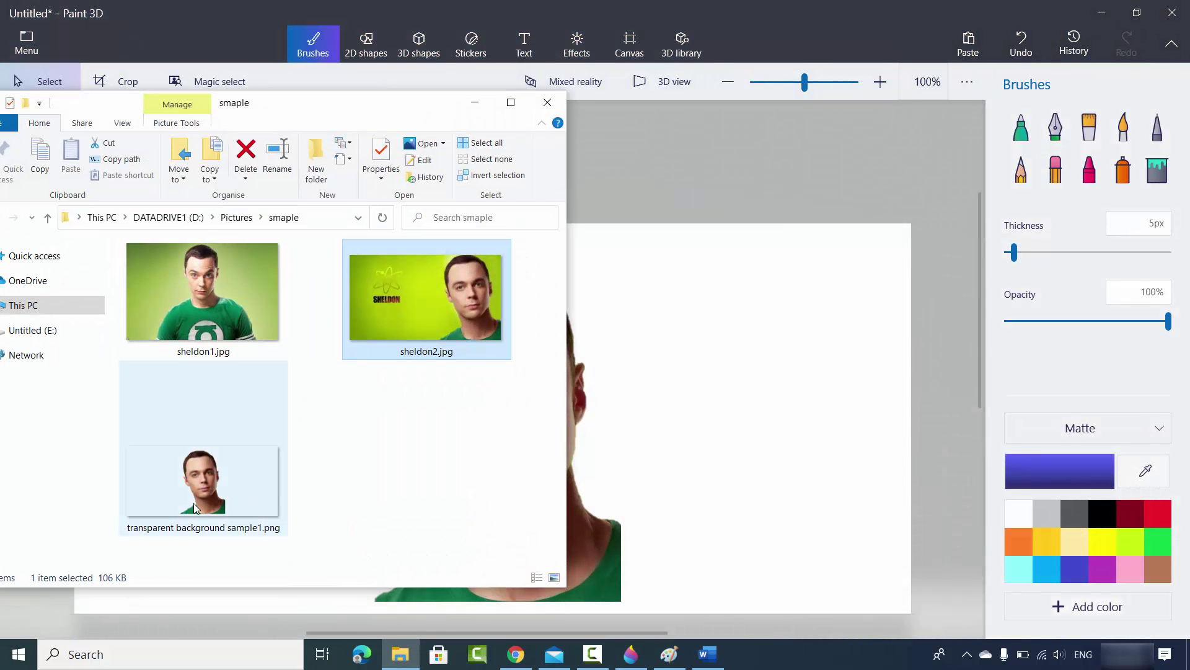
{"action": "left_click", "coordinate": [278, 476]}
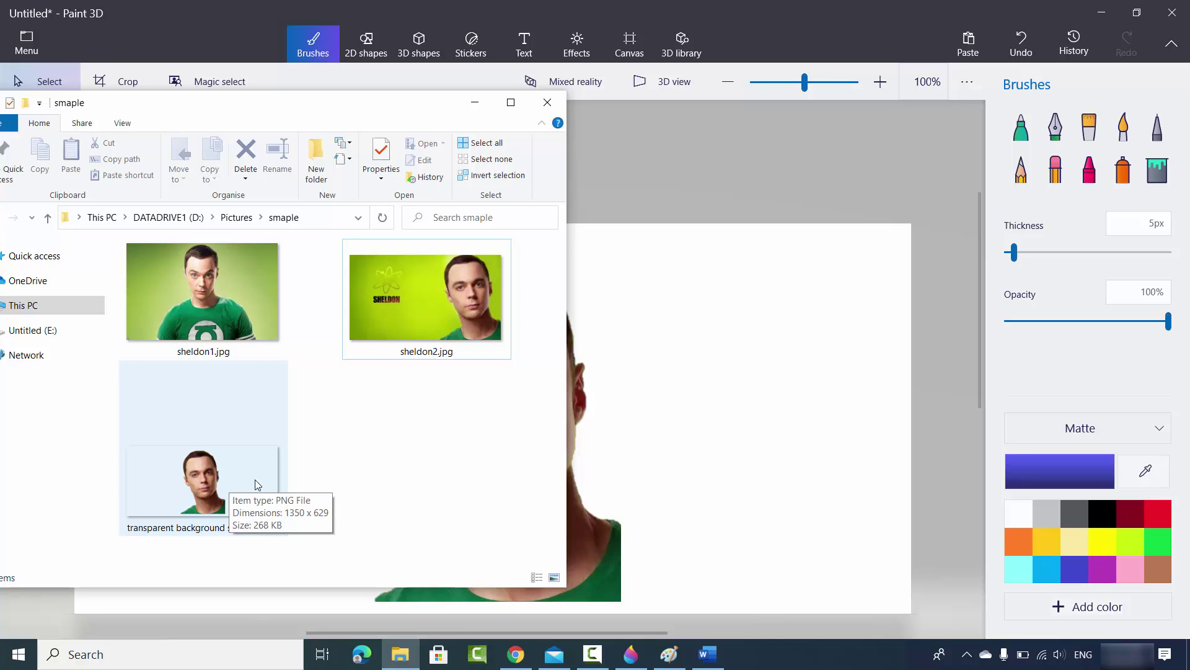
{"action": "right_click", "coordinate": [231, 478]}
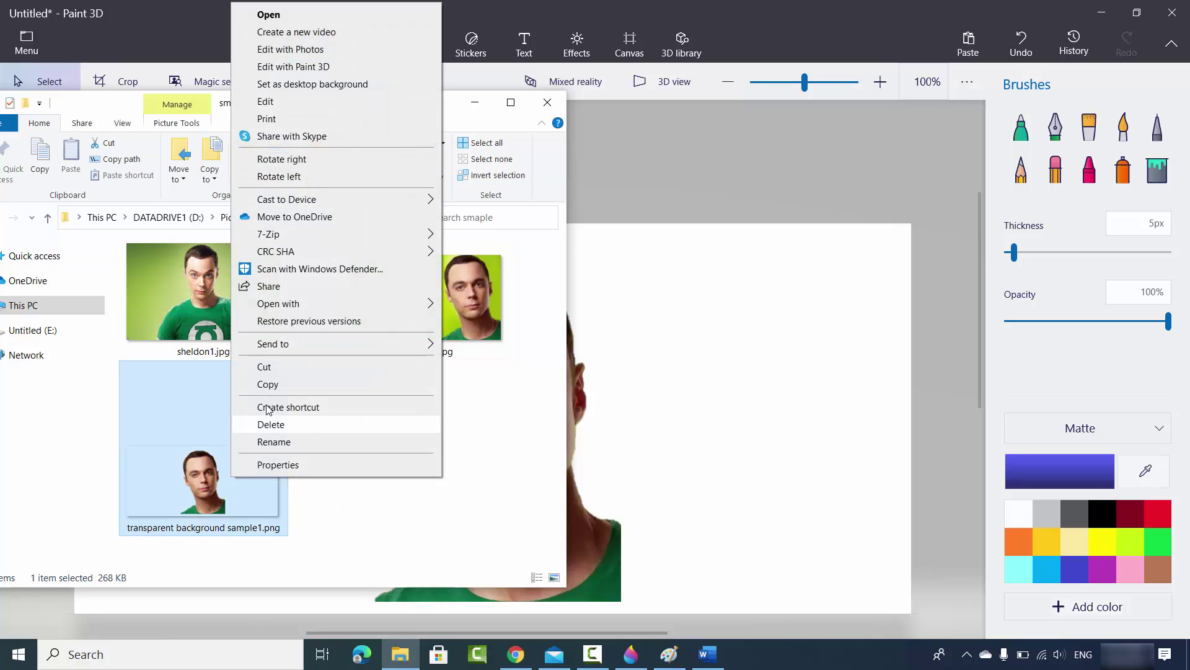
{"action": "left_click", "coordinate": [268, 384]}
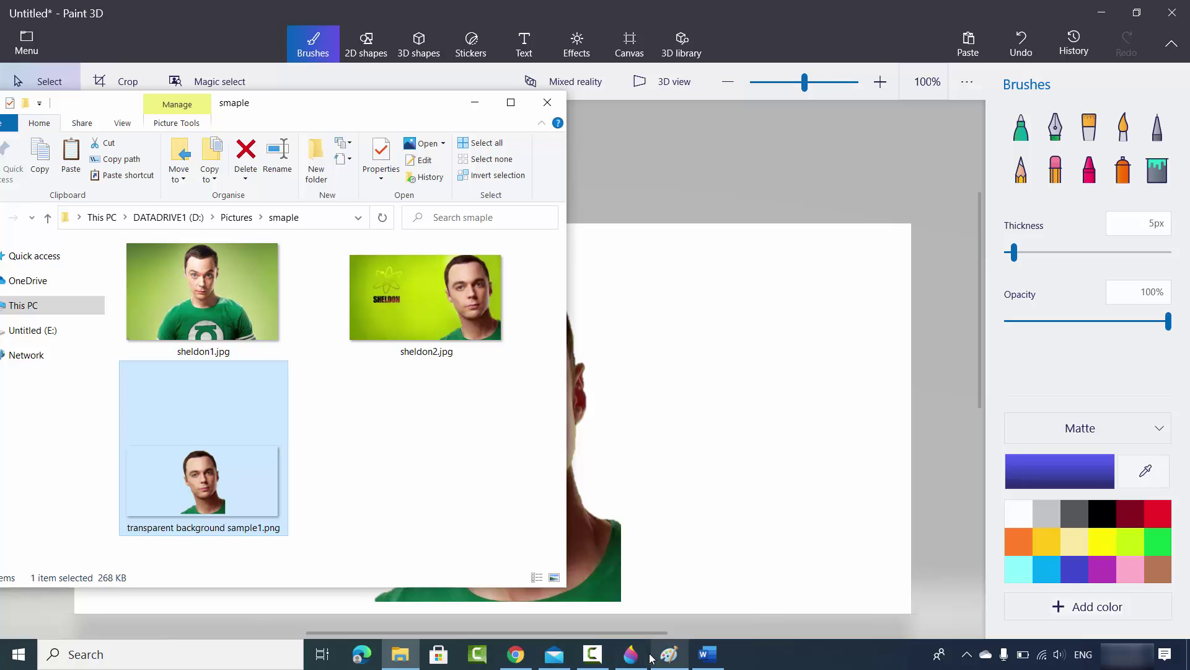
{"action": "left_click", "coordinate": [709, 654]}
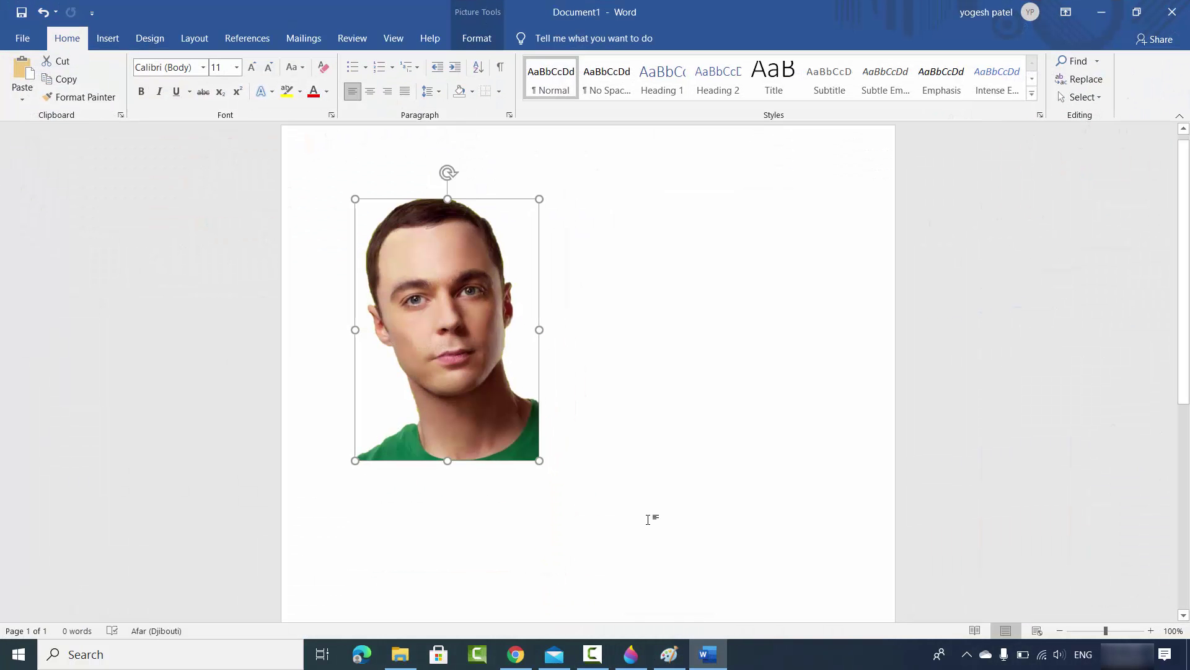
Swap Document1's old portrait for the pasted transparent PNG cutout, then minimize Word
{"action": "key", "text": "Delete"}
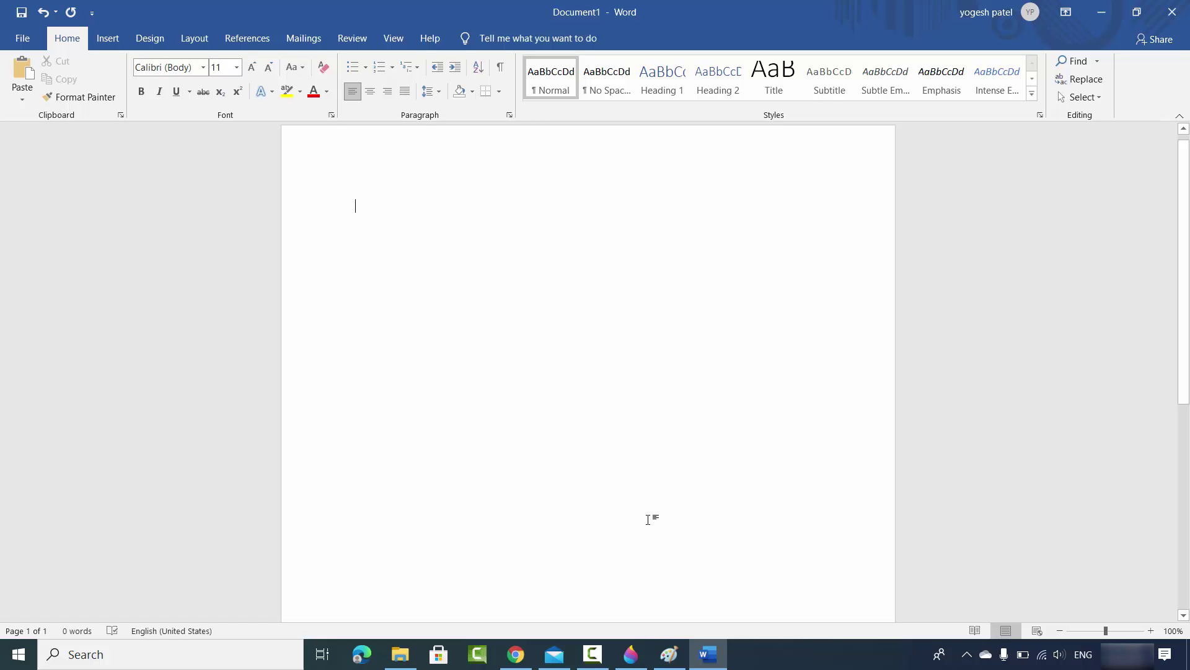
{"action": "key", "text": "ctrl+v"}
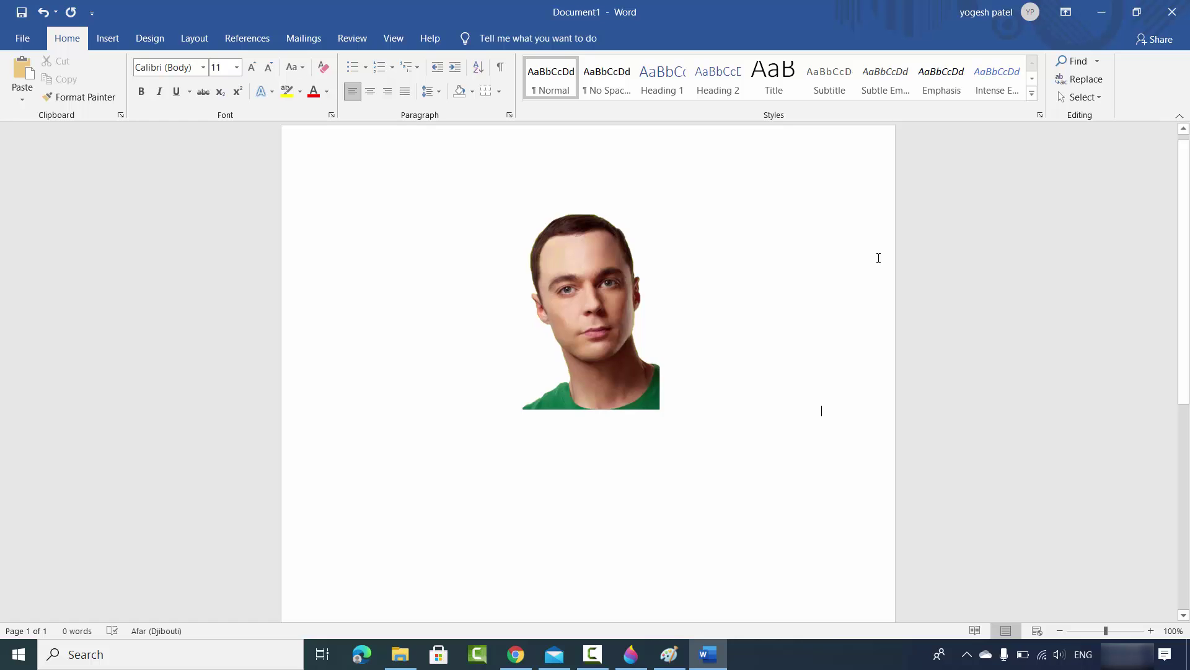
{"action": "left_click", "coordinate": [1102, 12]}
Minimize Paint 3D and open the remove.bg search result in a new Chrome tab
{"action": "left_click", "coordinate": [922, 389]}
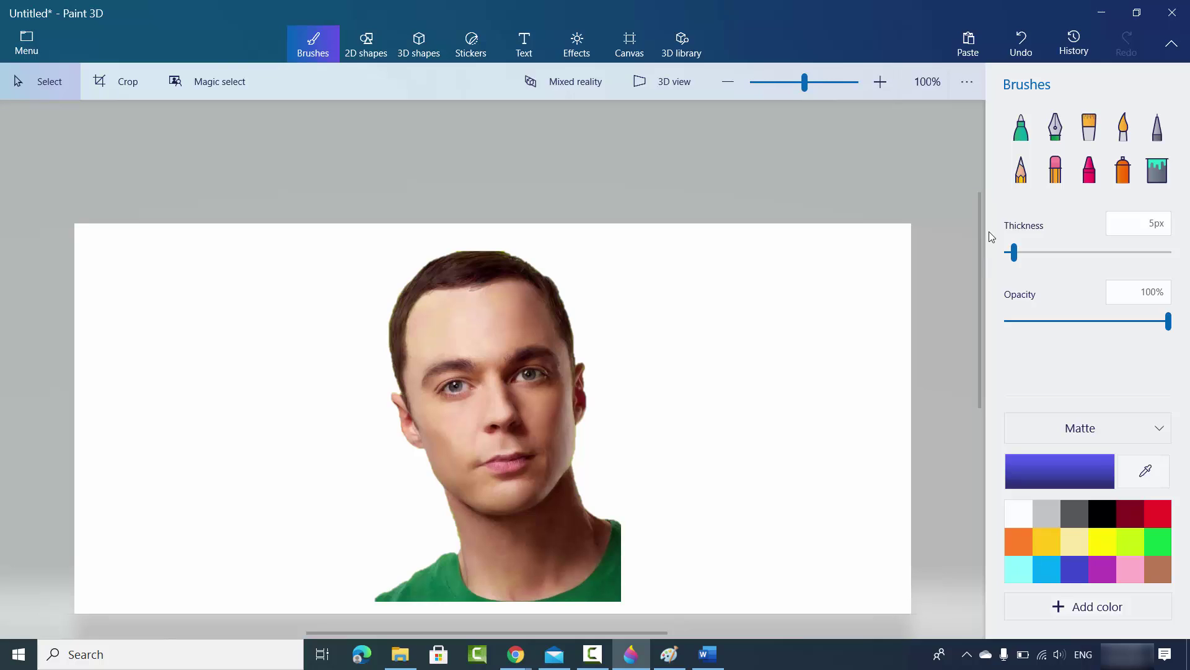
{"action": "left_click", "coordinate": [1092, 20]}
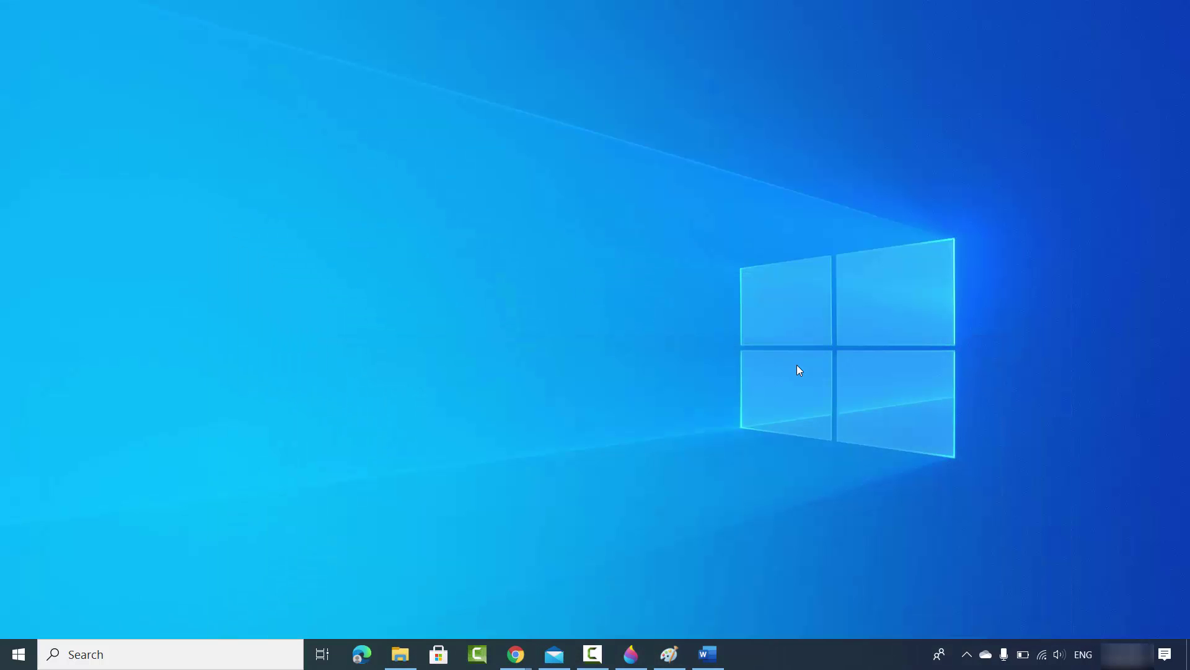
{"action": "key", "text": "alt+Tab"}
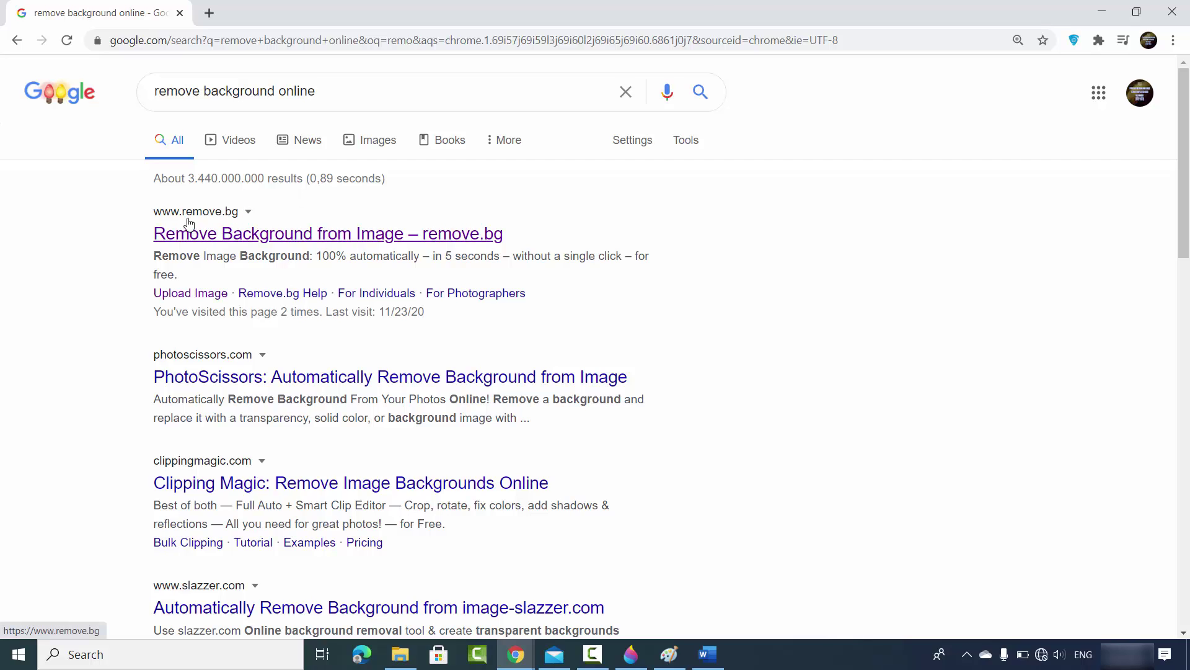
{"action": "middle_click", "coordinate": [247, 235]}
Upload sheldon1.jpg from the smaple folder to remove.bg to strip its background
{"action": "left_click", "coordinate": [266, 14]}
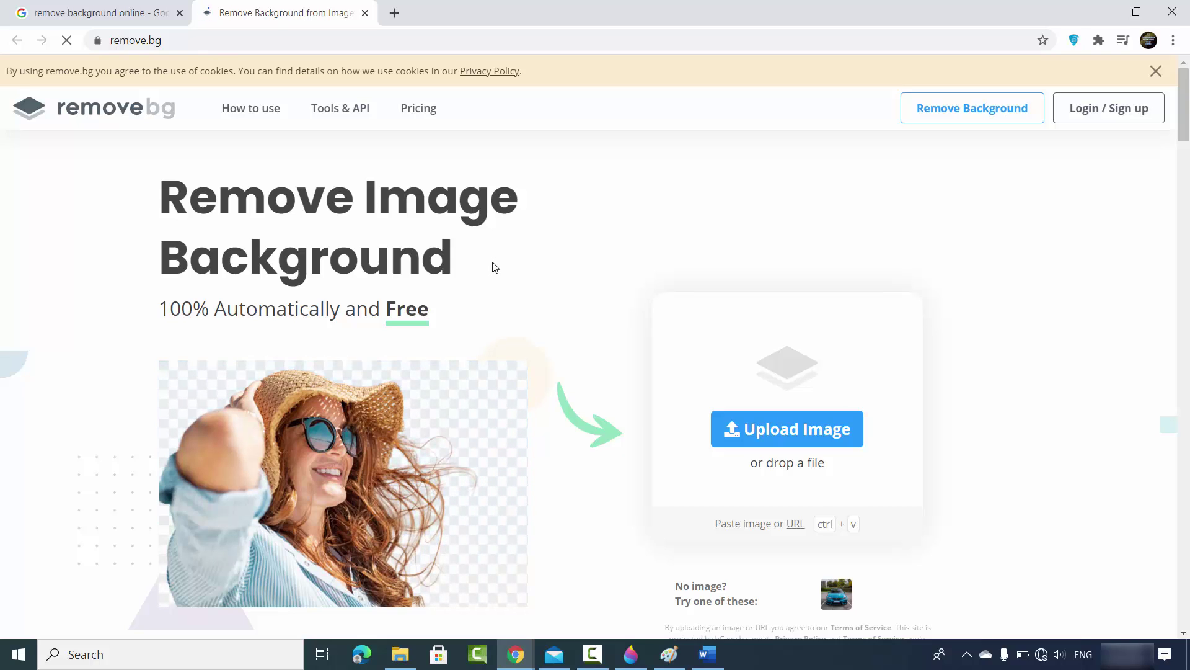
{"action": "left_click", "coordinate": [770, 437]}
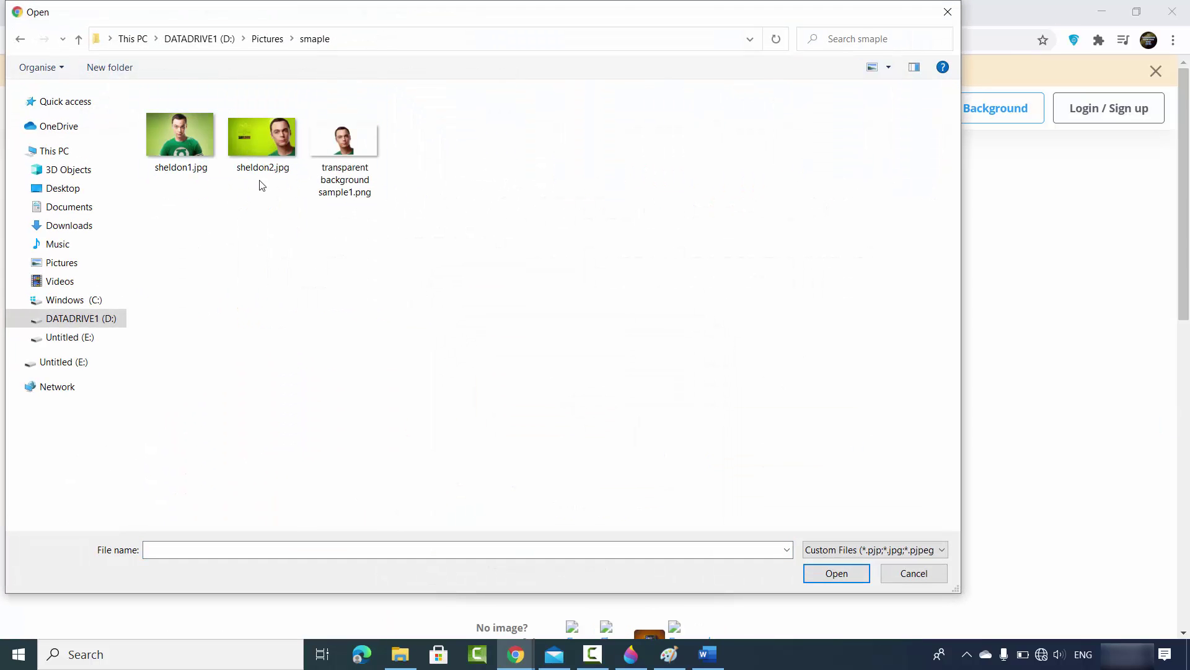
{"action": "double_click", "coordinate": [188, 147]}
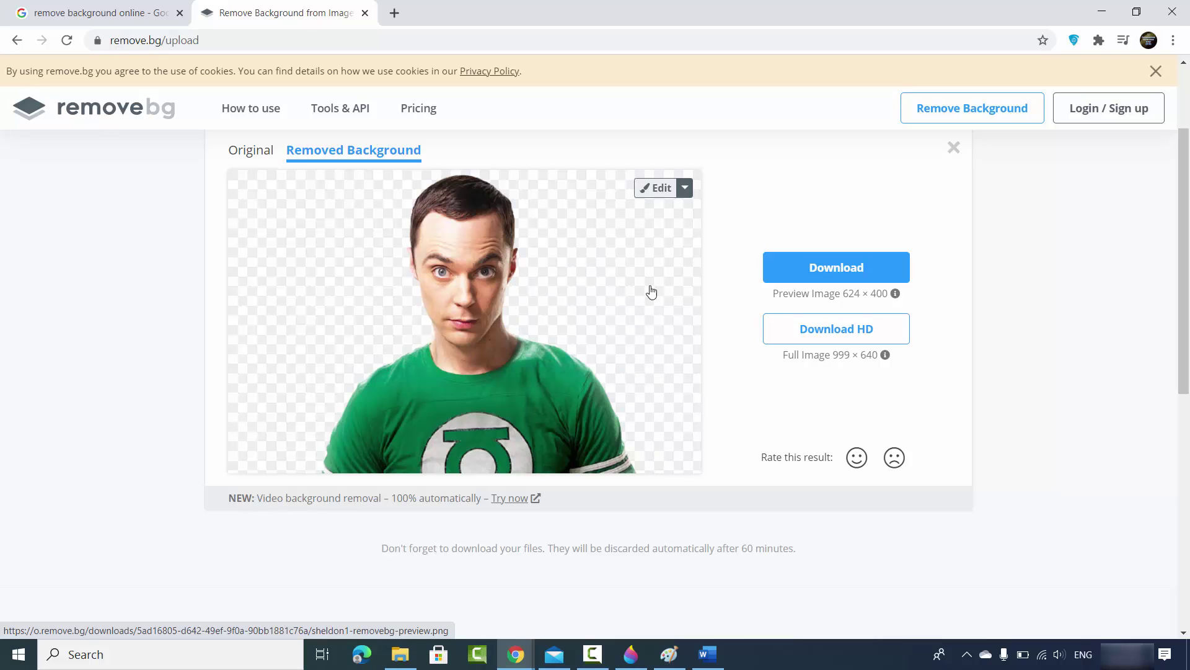
Download the cutout as sheldon1-removebg-preview.png and show it in the smaple folder
{"action": "left_click", "coordinate": [813, 273]}
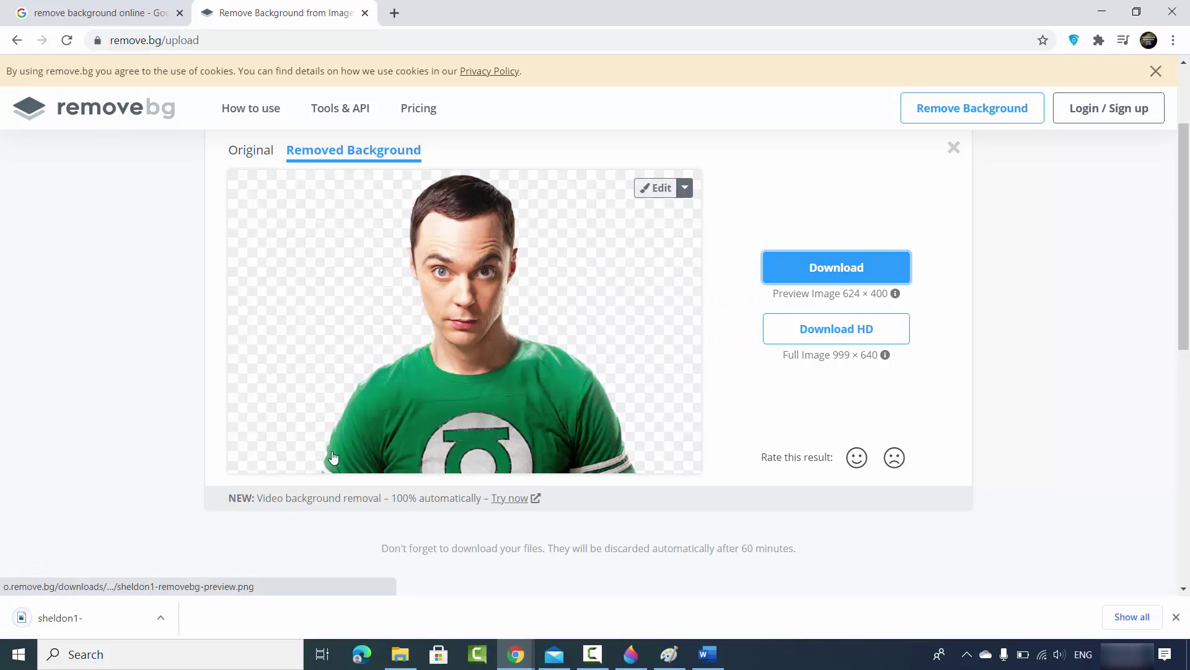
{"action": "left_click", "coordinate": [165, 617]}
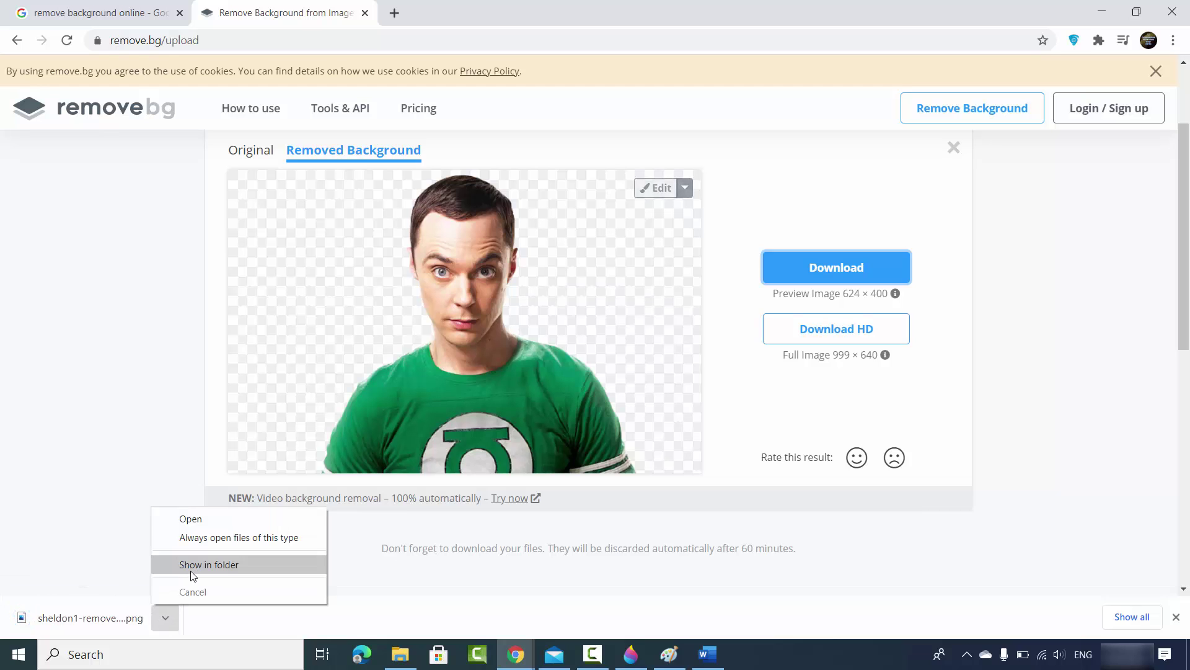
{"action": "left_click", "coordinate": [124, 618]}
{"action": "left_click", "coordinate": [120, 616]}
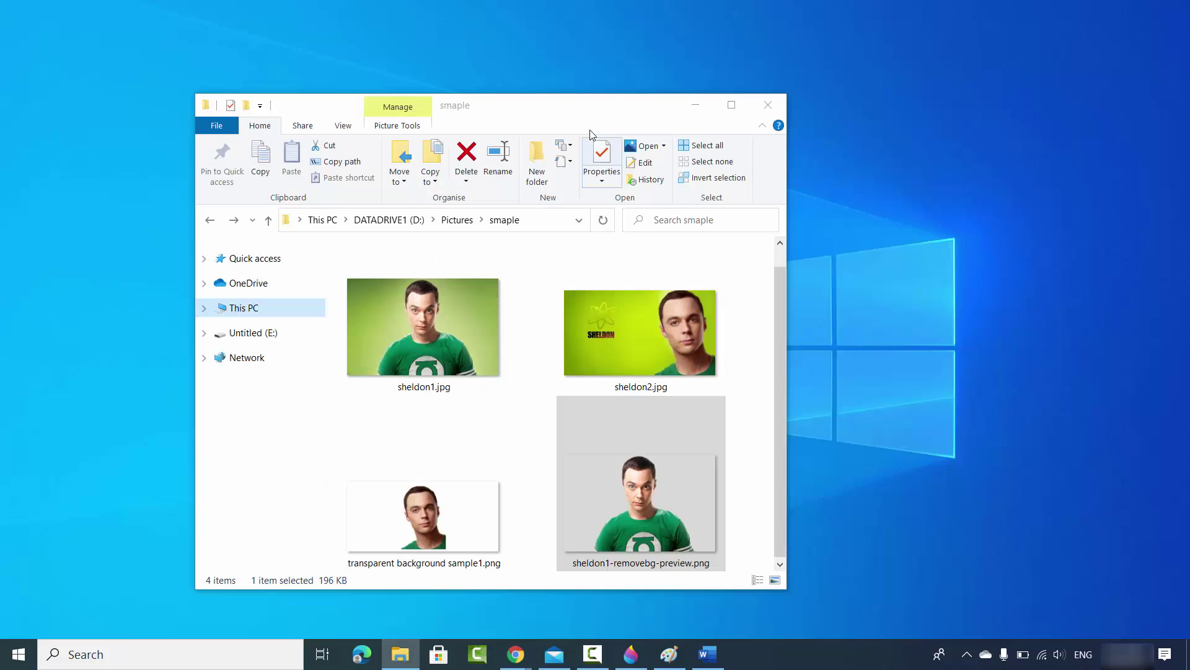
{"action": "left_click_drag", "start_coordinate": [586, 117], "coordinate": [431, 71]}
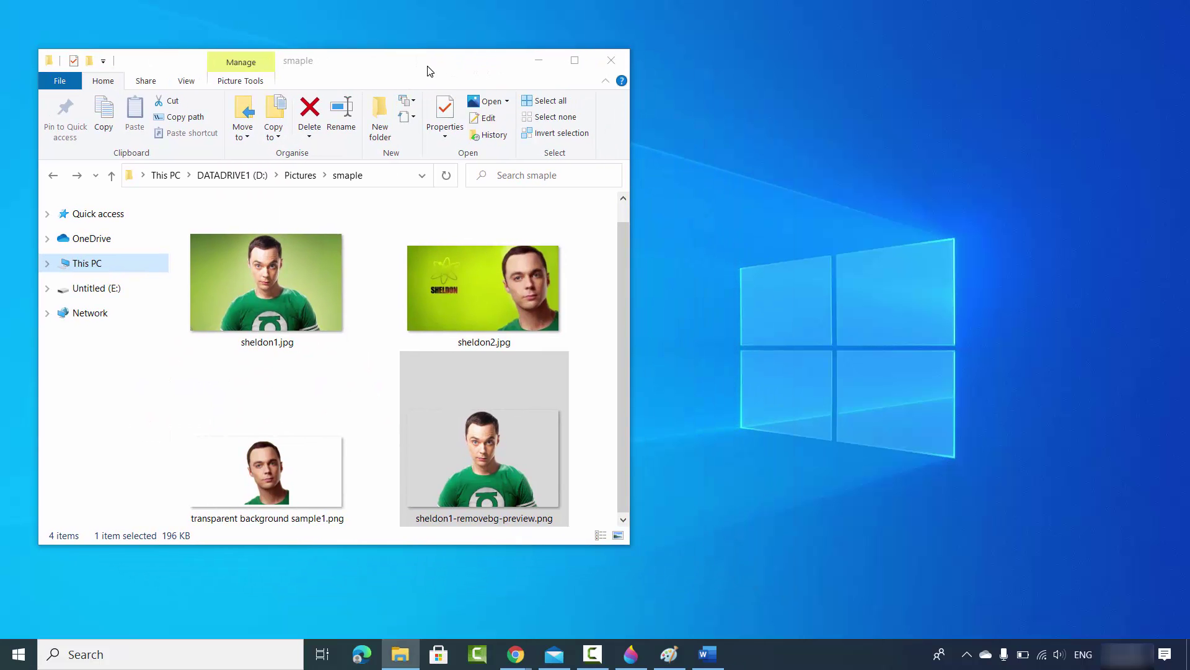
Drag sheldon1-removebg-preview.png onto the Word page and into the Mail draft as an attachment
{"action": "left_click", "coordinate": [391, 516]}
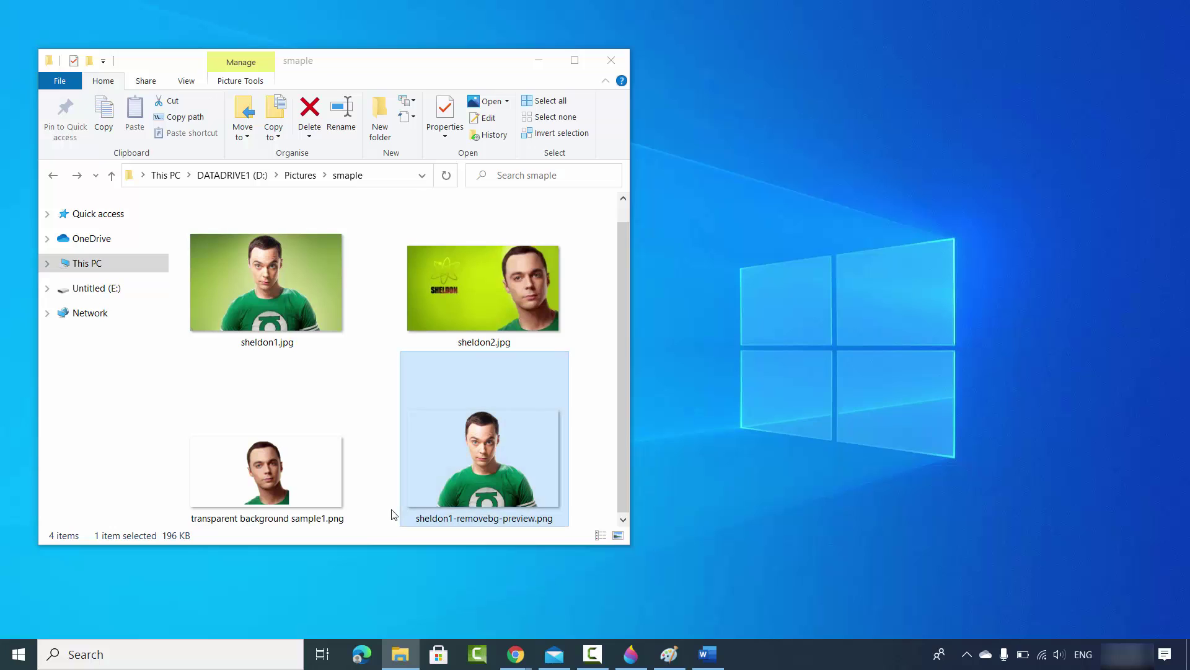
{"action": "right_click", "coordinate": [460, 478]}
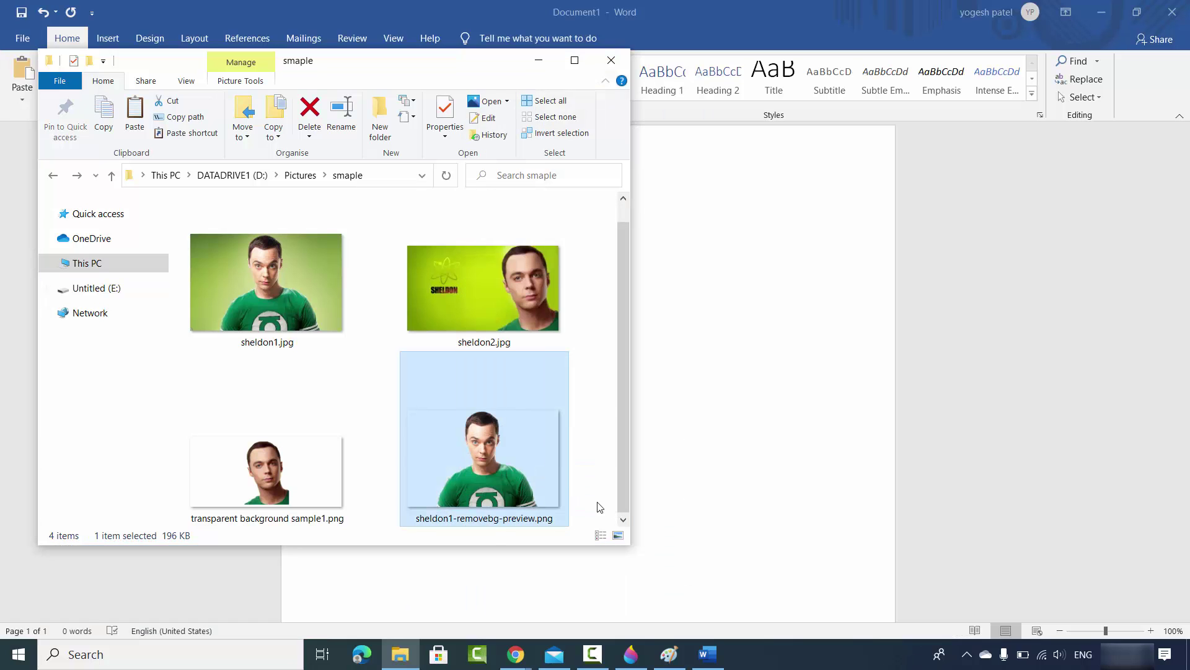
{"action": "left_click_drag", "start_coordinate": [501, 478], "coordinate": [791, 414]}
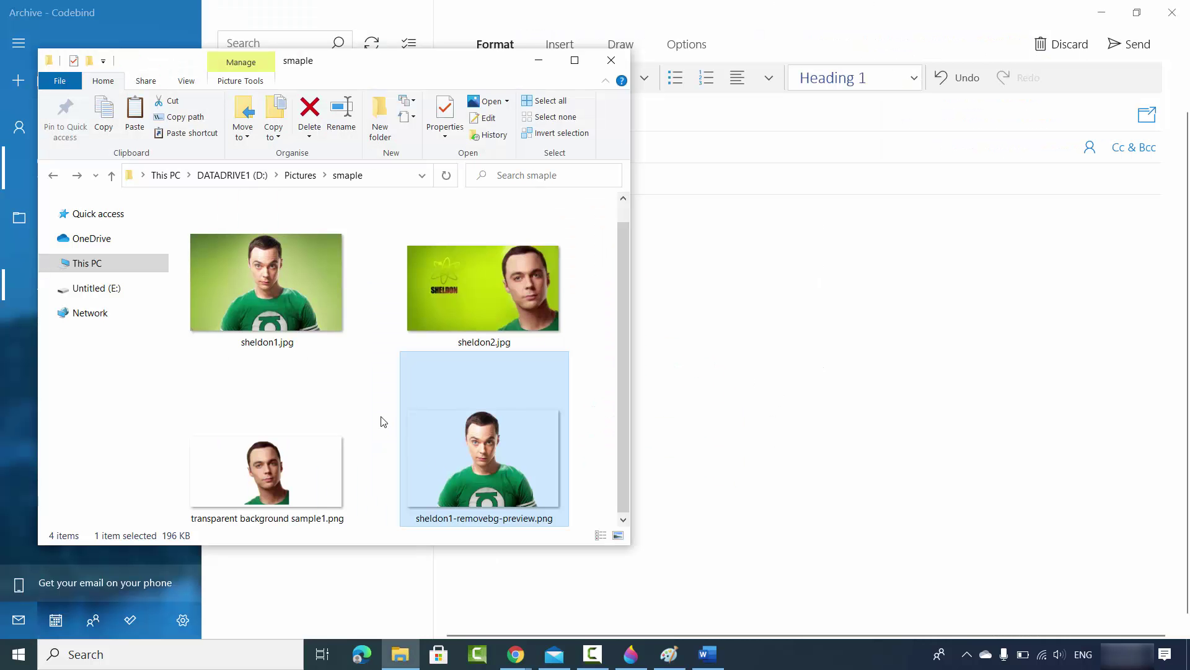
{"action": "left_click", "coordinate": [383, 421]}
{"action": "left_click_drag", "start_coordinate": [440, 446], "coordinate": [845, 384]}
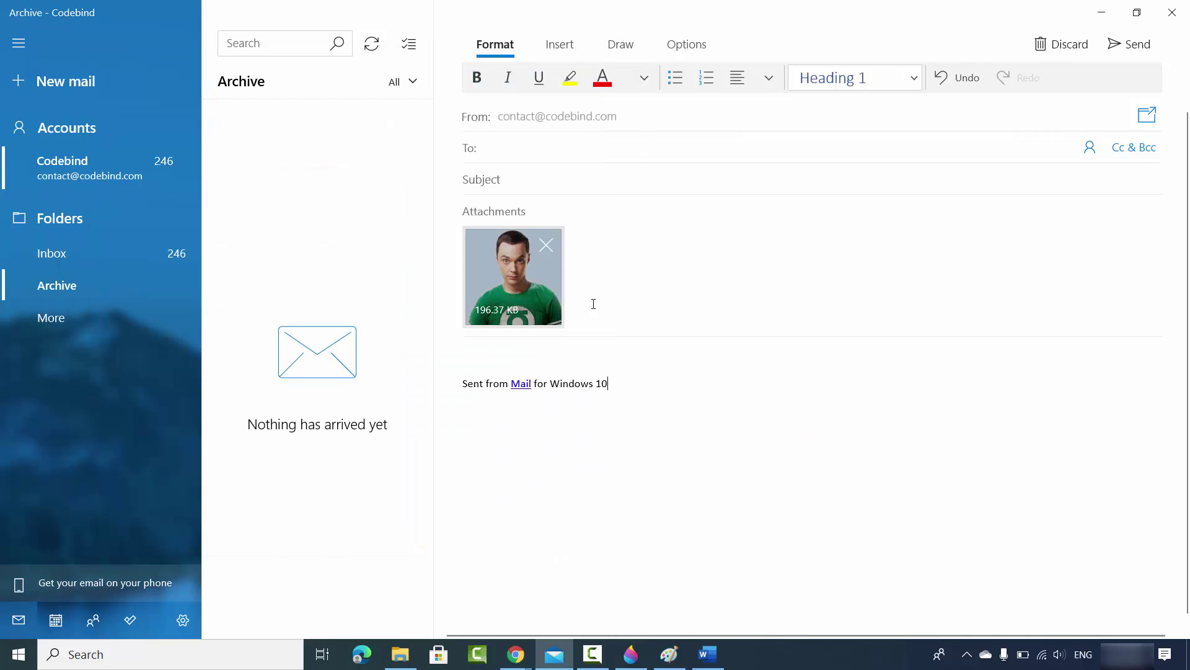